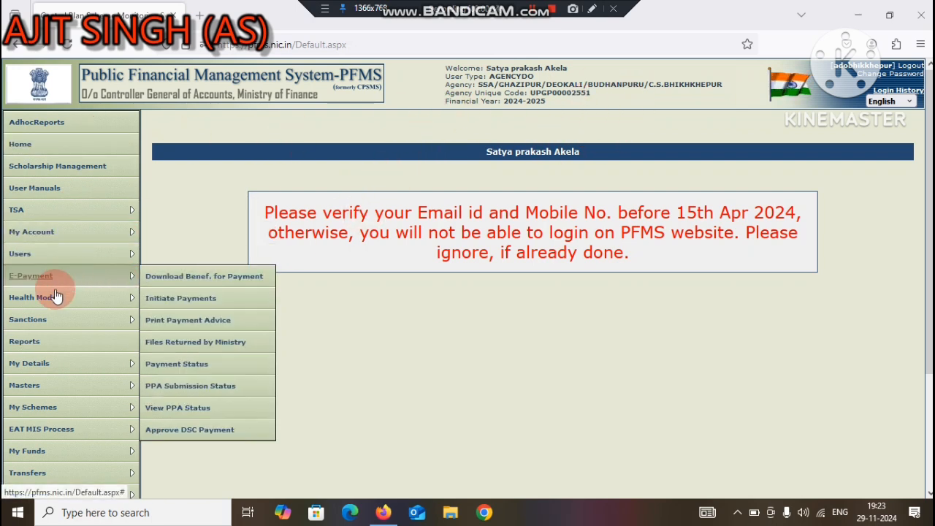
Step: Open the management page for bulk customization and choose the scheme UP113 - Samgra Shiksha (Elementary Education) 3667 UP
mouse_move(25, 383)
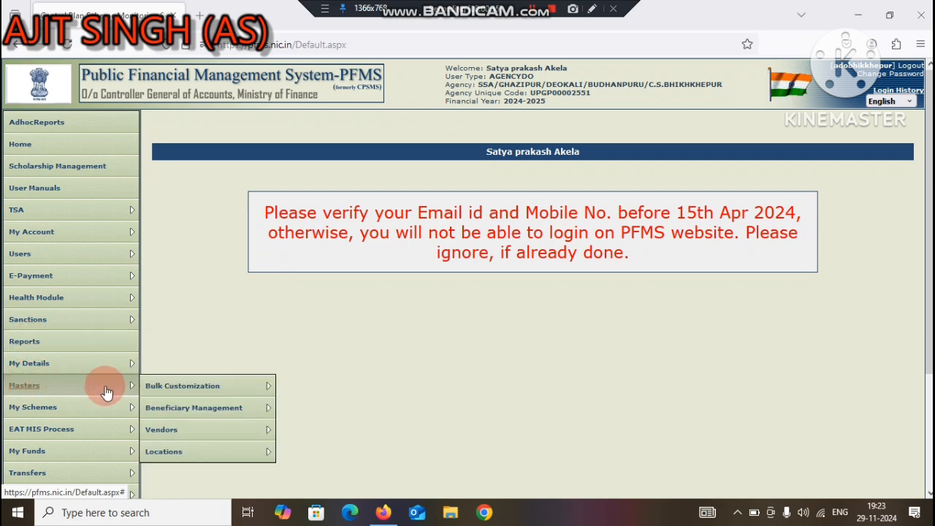
mouse_move(156, 389)
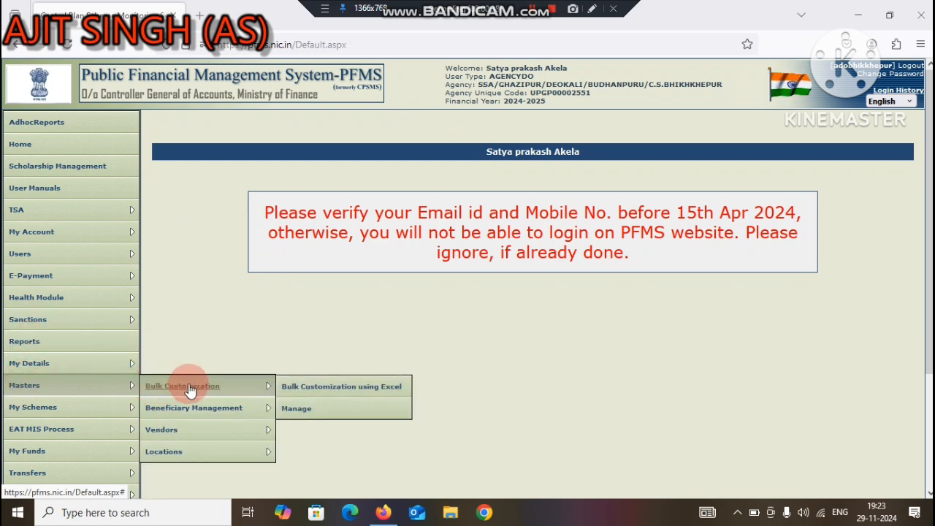
left_click(295, 412)
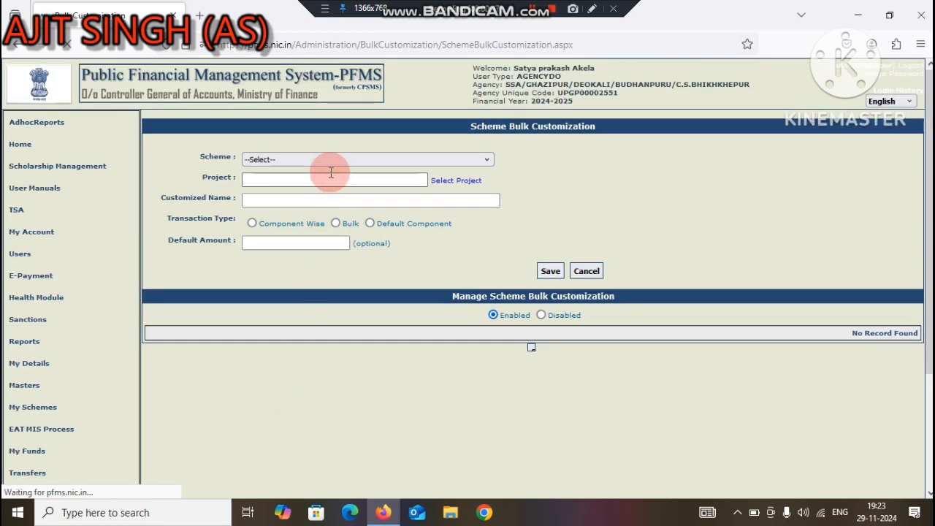
left_click(331, 159)
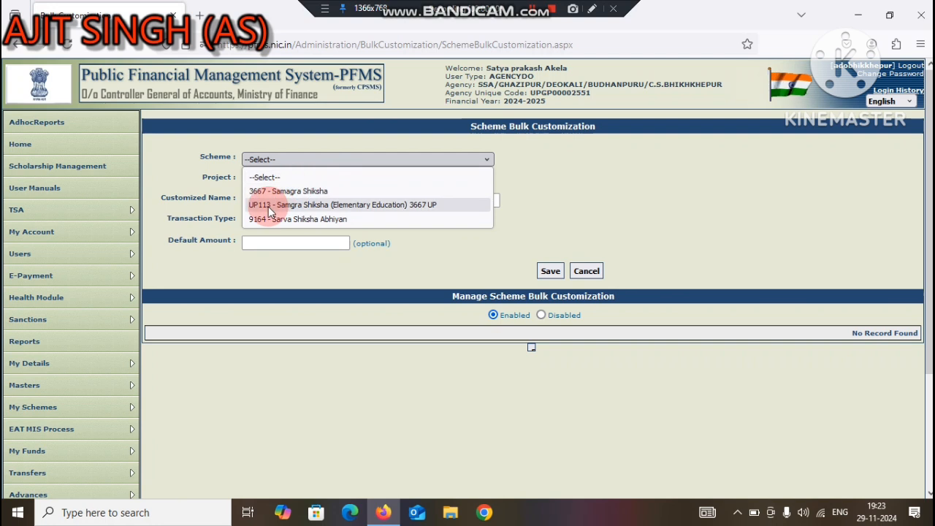
left_click(271, 207)
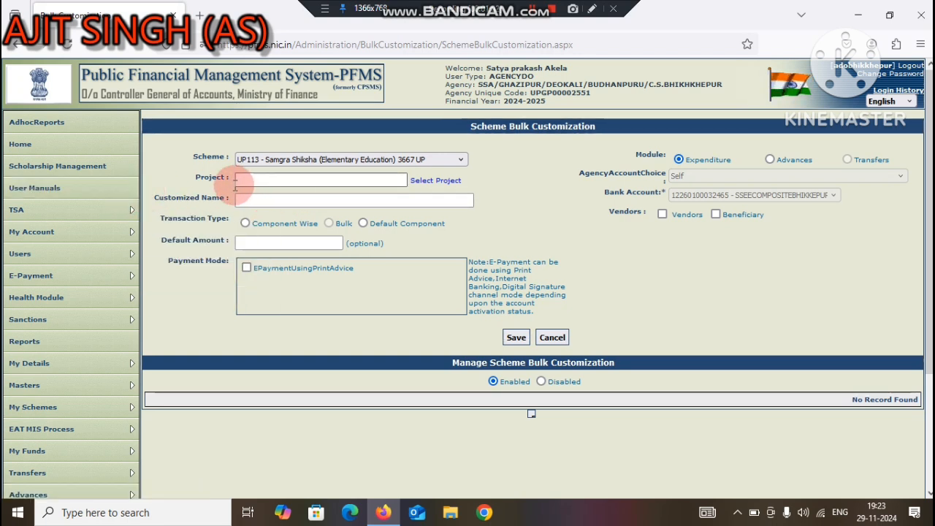
Step: Set the customized name to BHIKKHEPUR5 and the transaction type to Component Wise
left_click(271, 198)
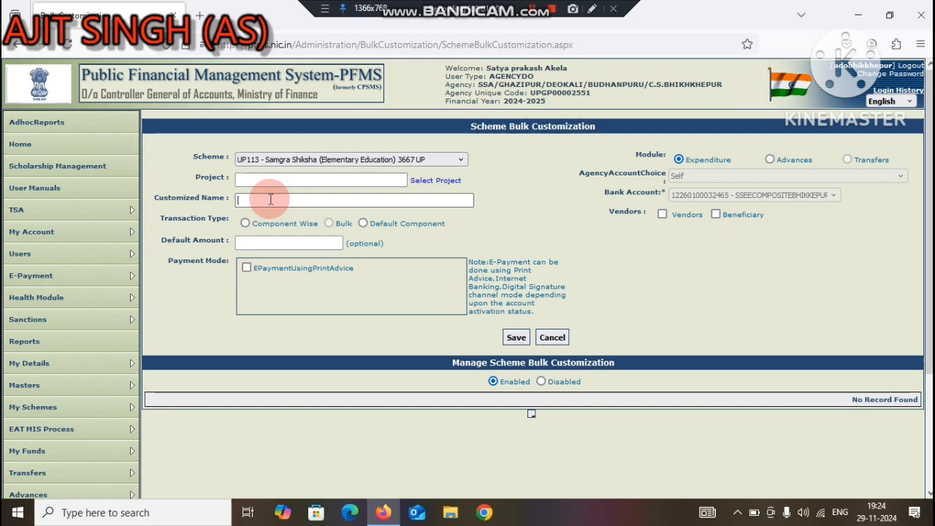
type("BHIKKHEPUR5")
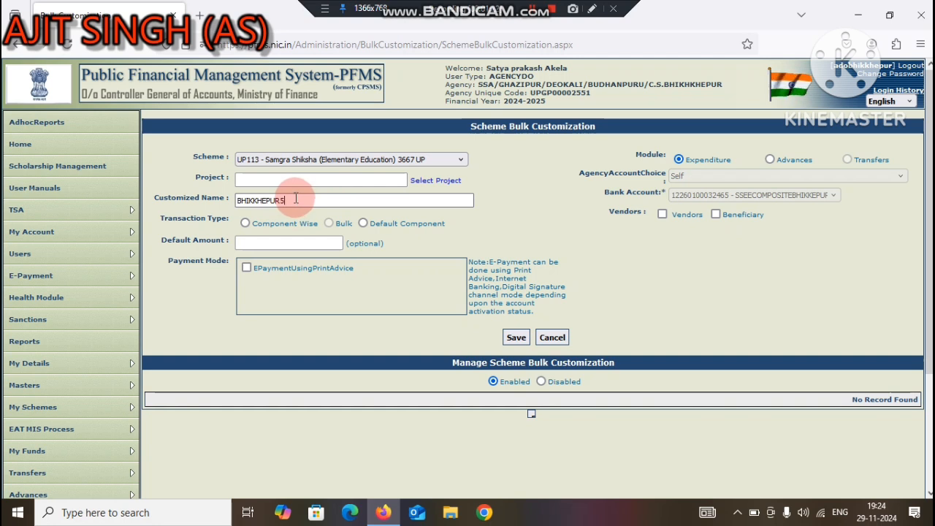
left_click(244, 223)
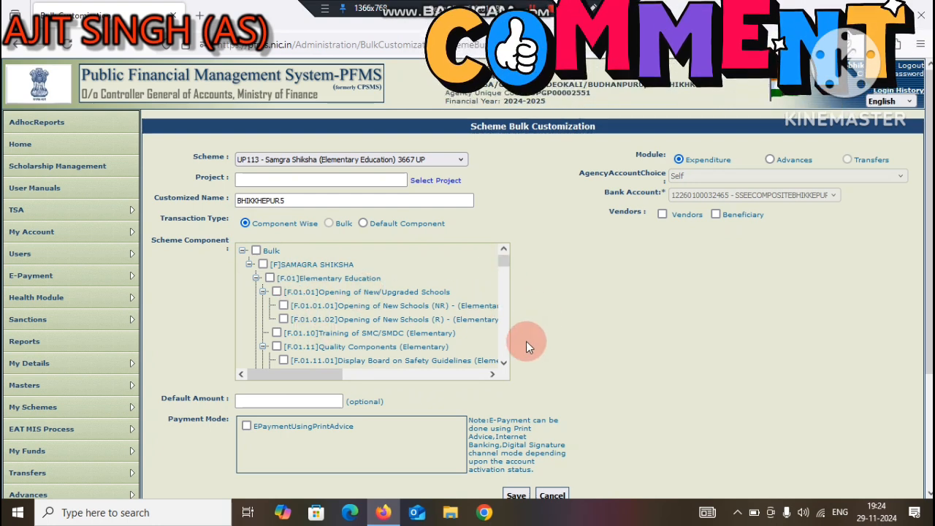
Step: Search the page for F.01.29 and include the Sports and Physical Education (Elementary) scheme component
scroll(504, 363, "down", 3)
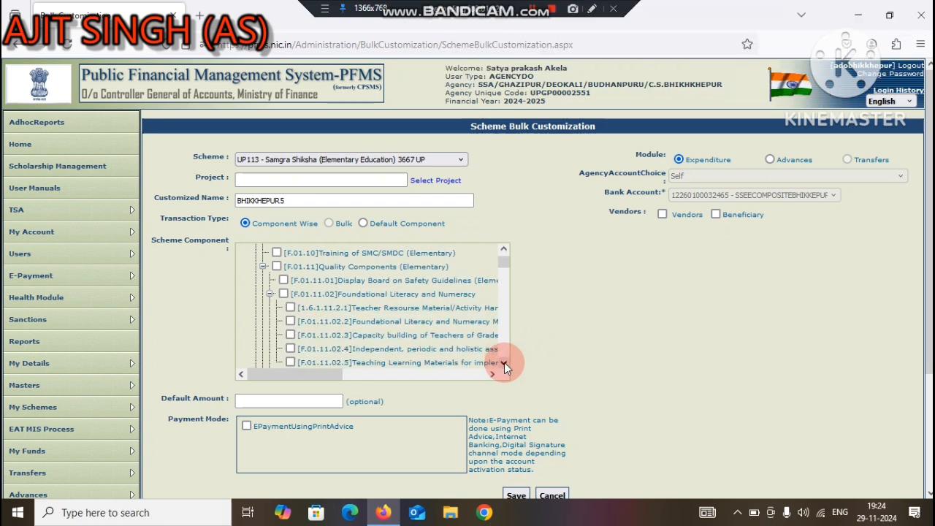
key("ctrl+f")
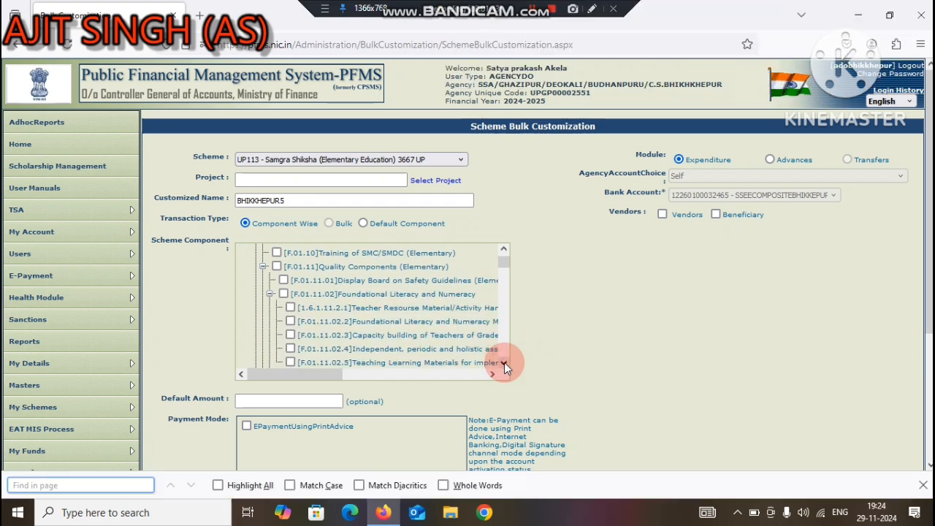
type("F")
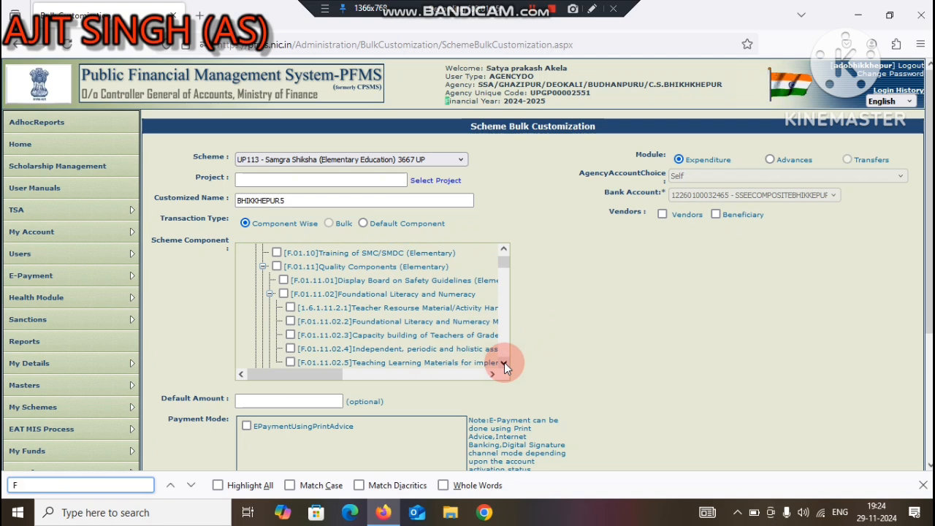
type(".01.29")
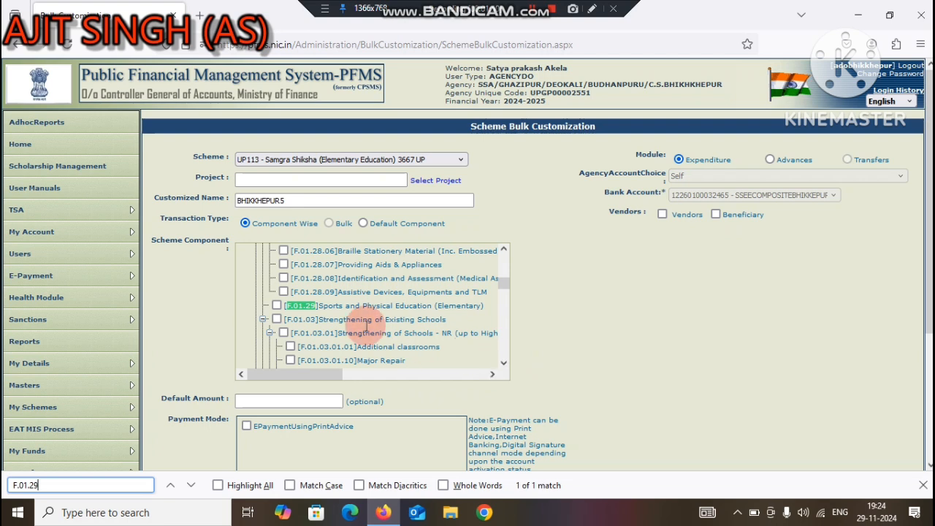
left_click(276, 307)
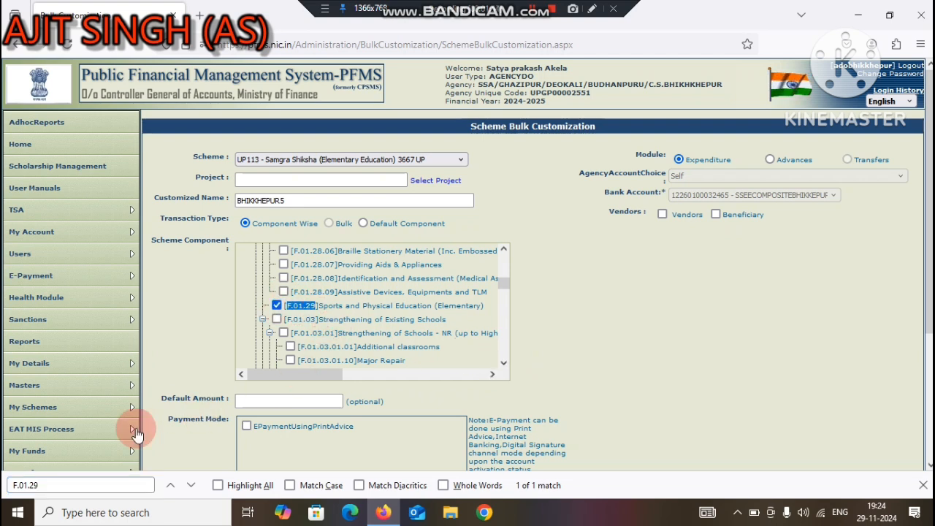
Step: Find F.01.18 in the scheme components and include Composite School Grant (Elementary)
left_click(35, 484)
key("BackSpace")
key("BackSpace")
type("18")
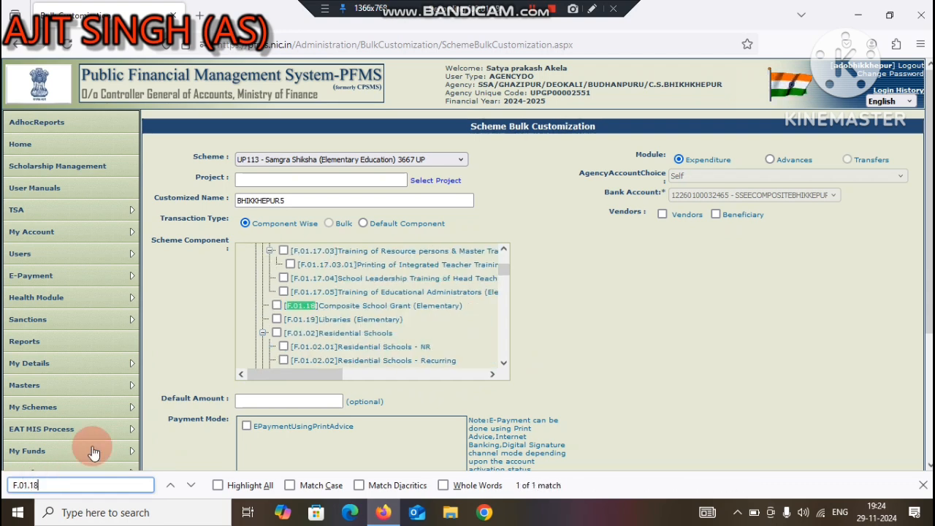
left_click(277, 305)
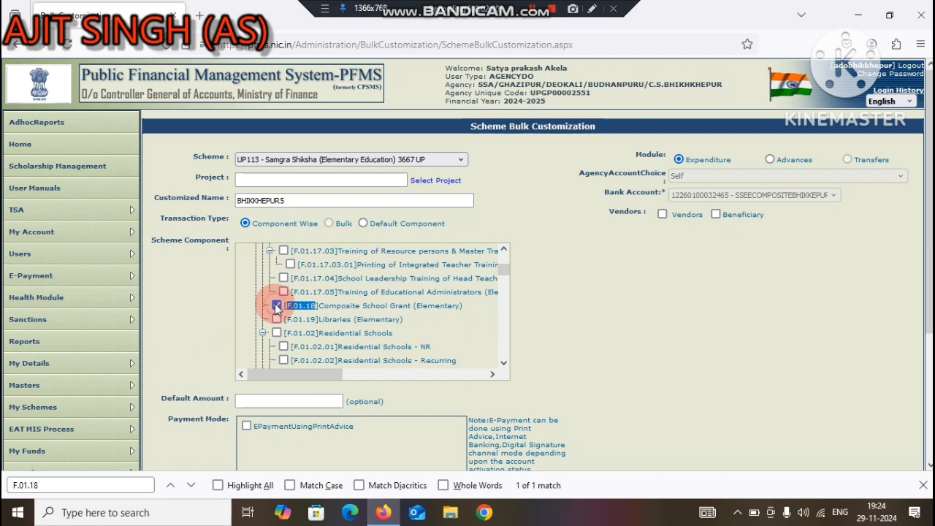
Step: Find F.01.09 in the scheme components and include its sub-component F.01.09.01 Community Mobilization (Elementary)
left_click(42, 485)
key("BackSpace")
key("BackSpace")
type("0")
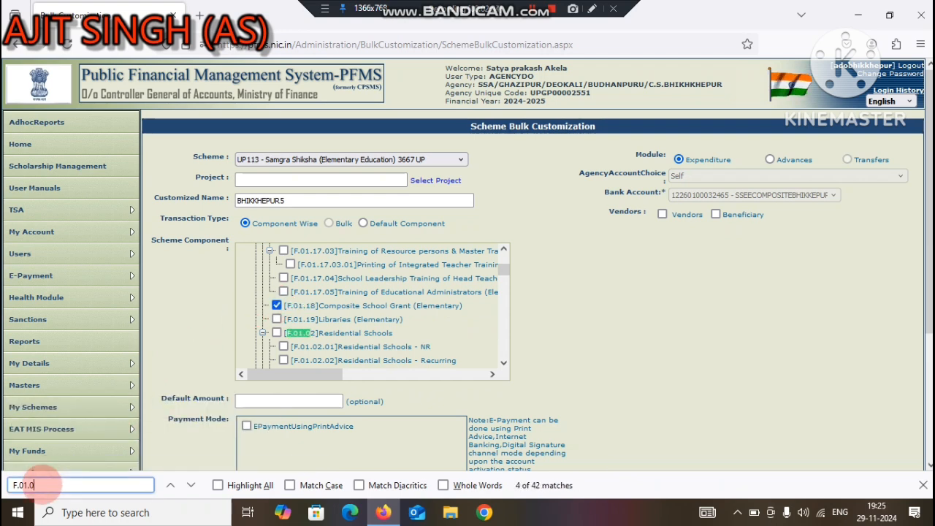
type("9")
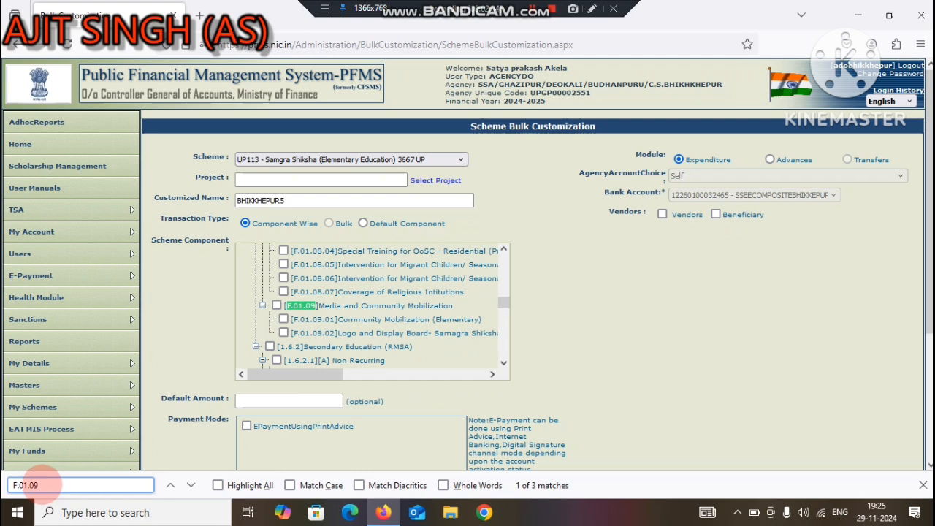
left_click(283, 319)
Step: Find F.01.08 in the scheme components and include F.01.08.01, the first non-residential Special Training for OoSC entry
left_click(65, 484)
key("BackSpace")
type("8")
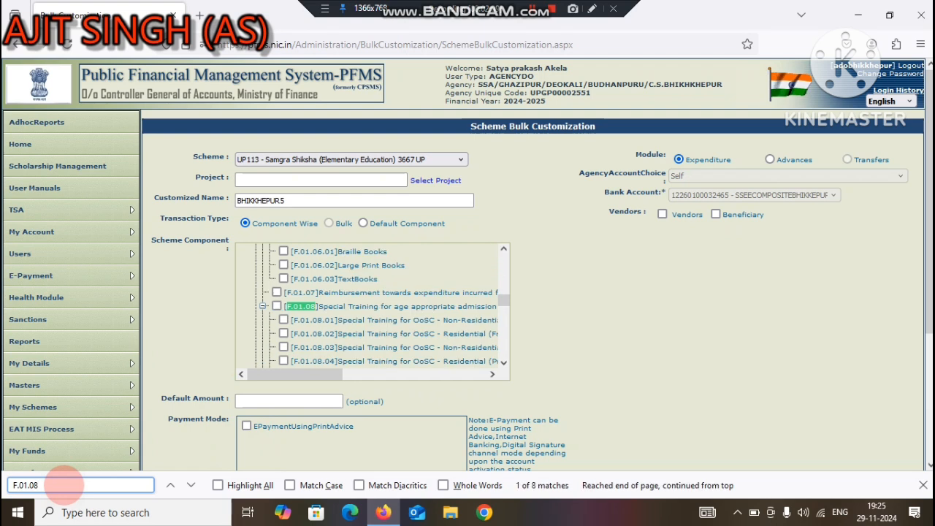
left_click(284, 321)
Step: Find F.01.22 in the scheme components and include its sub-component F.01.22.02 Pre-Primary (Recurring)
left_click(61, 486)
key("BackSpace")
key("BackSpace")
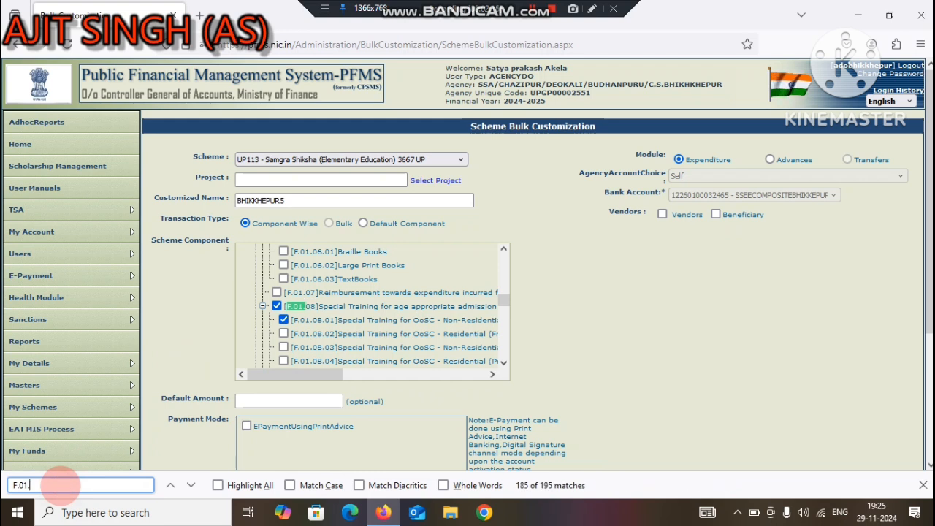
type("22")
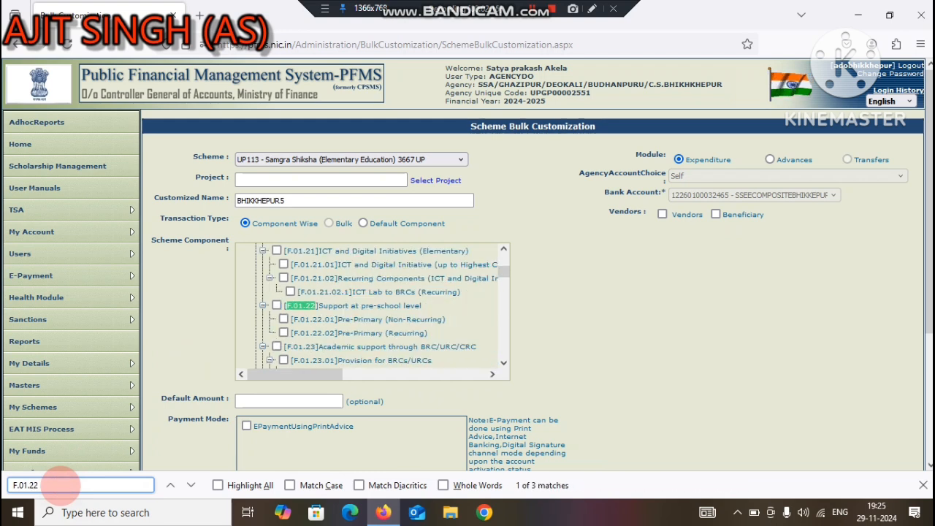
left_click(283, 333)
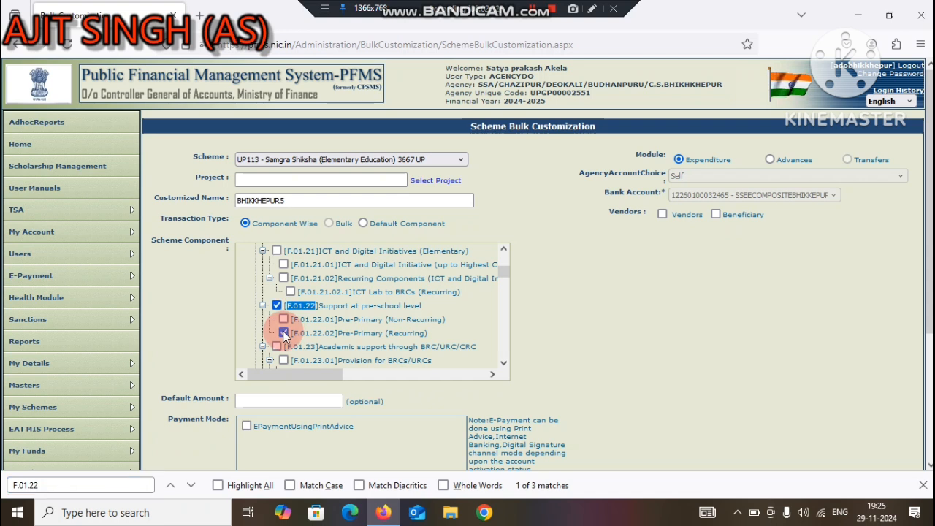
Step: Find F.01.26 in the scheme components and include Rani Laxmibai Atma Raksha Prashikshan
left_click(66, 485)
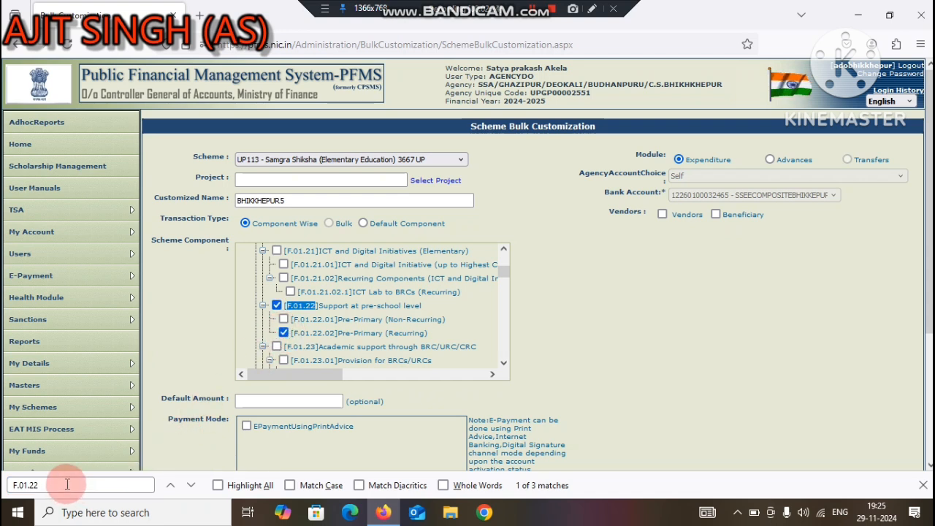
key("BackSpace")
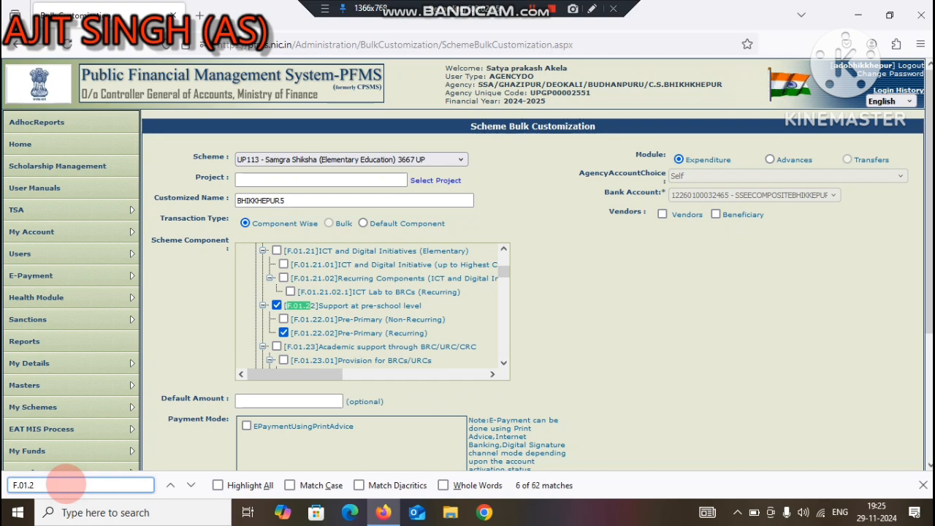
type("6")
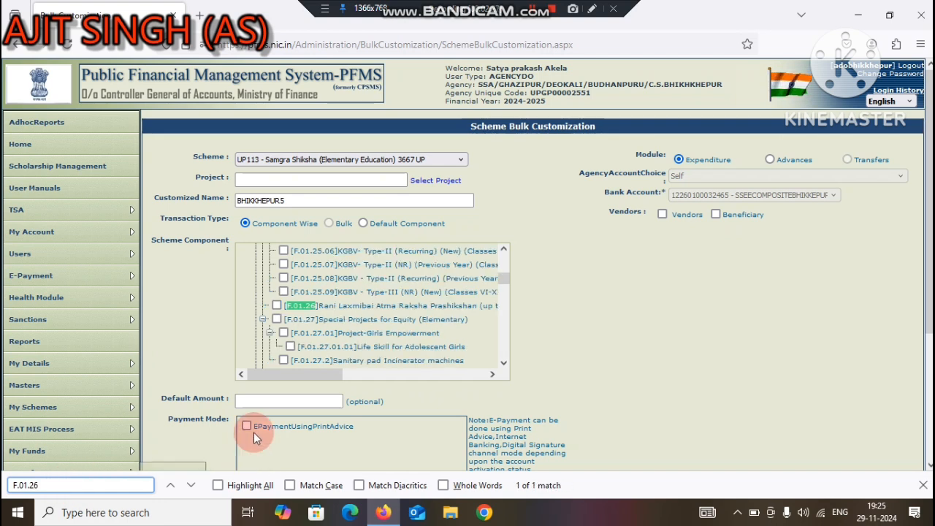
left_click(277, 306)
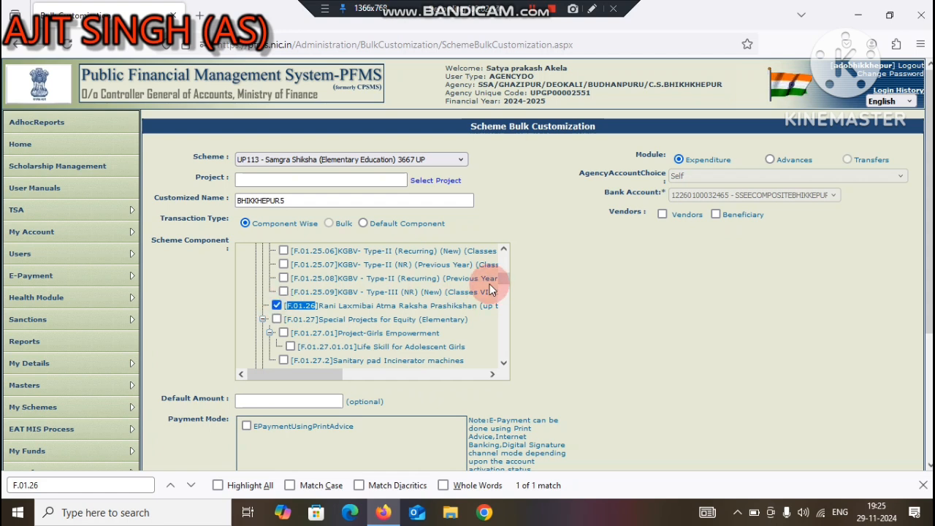
left_click(530, 293)
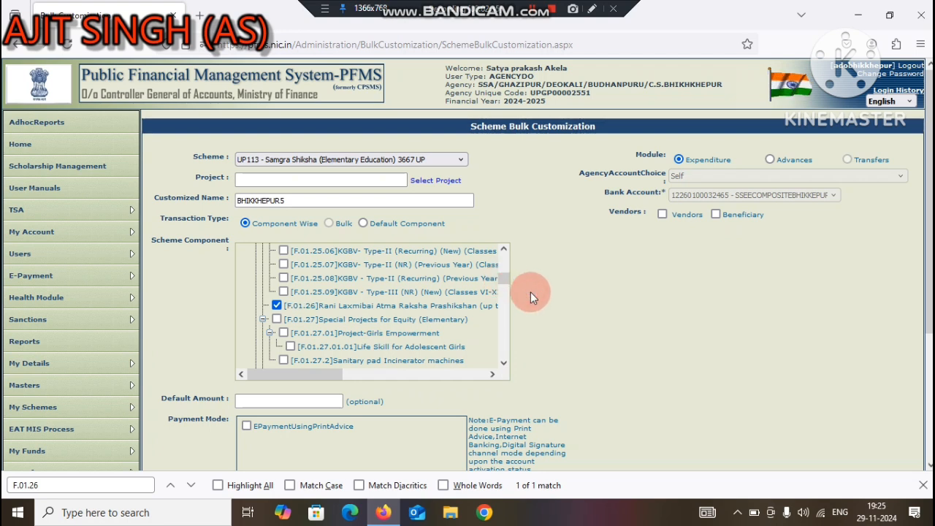
Step: Enable vendors for the customization, search by surname for the signed-in account holder, and select that person's vendor entry
left_click(663, 214)
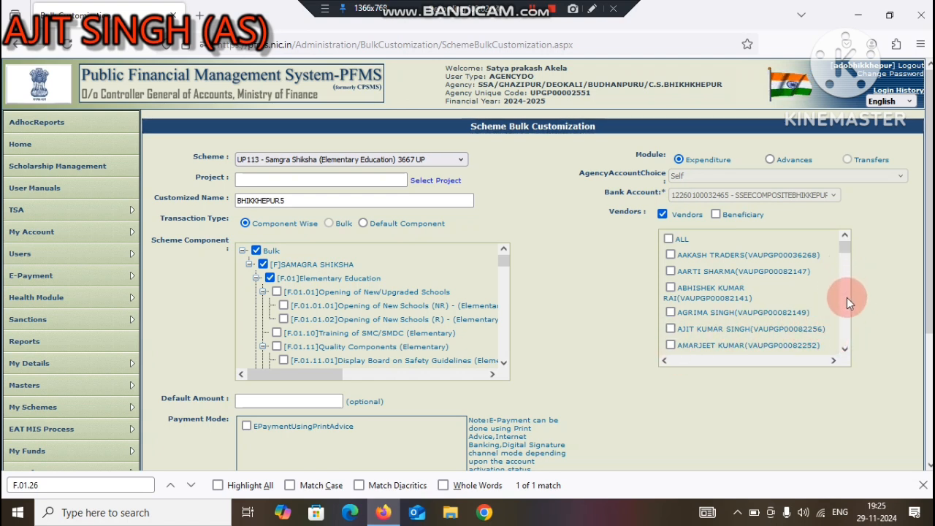
left_click_drag(63, 486, 12, 485)
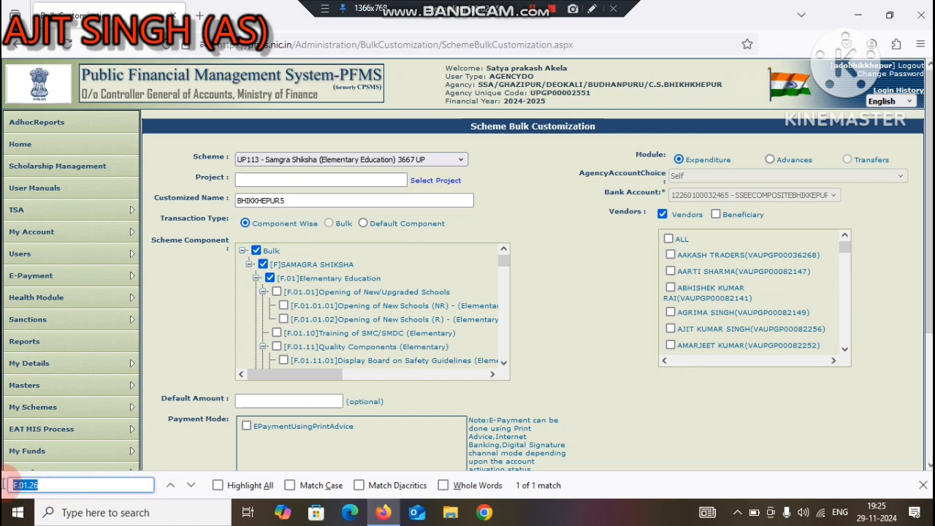
type("AKELA")
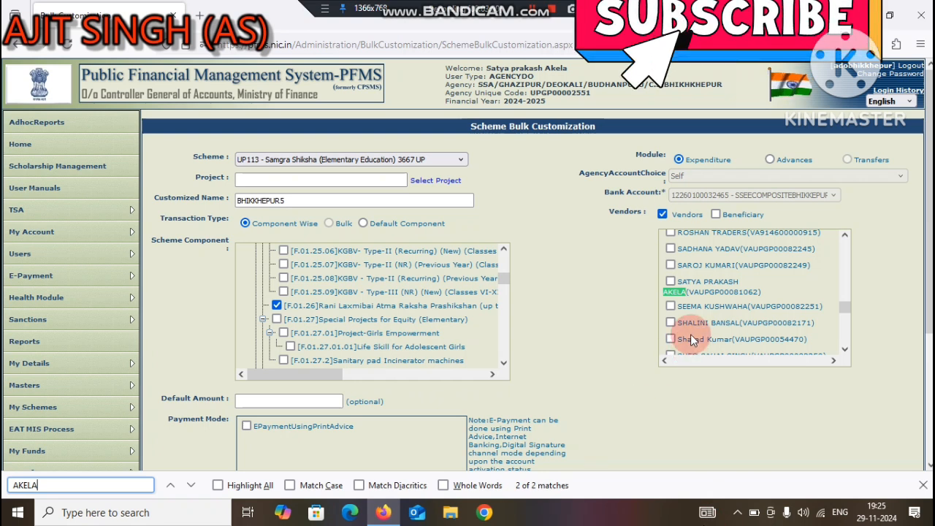
left_click(671, 282)
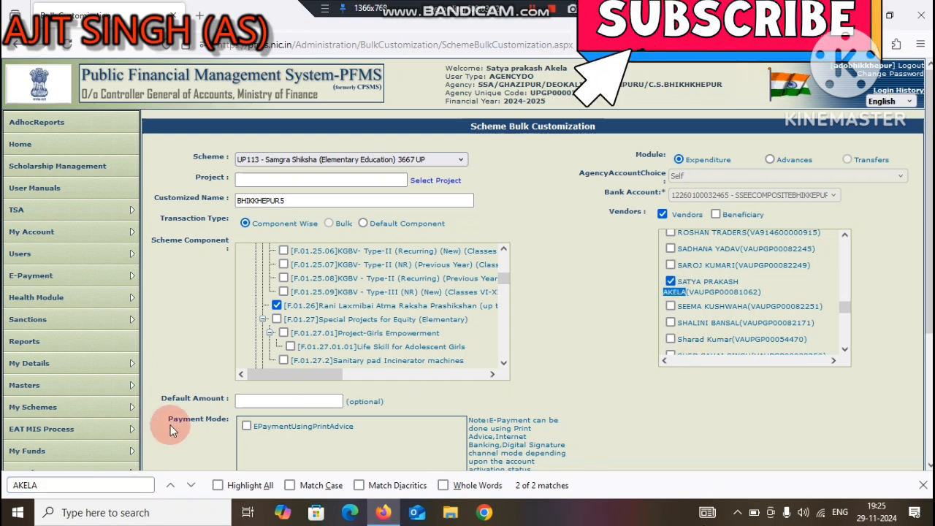
Step: Search the vendor list for BABA and select baba vishwanath enterprises as a vendor
left_click(74, 485)
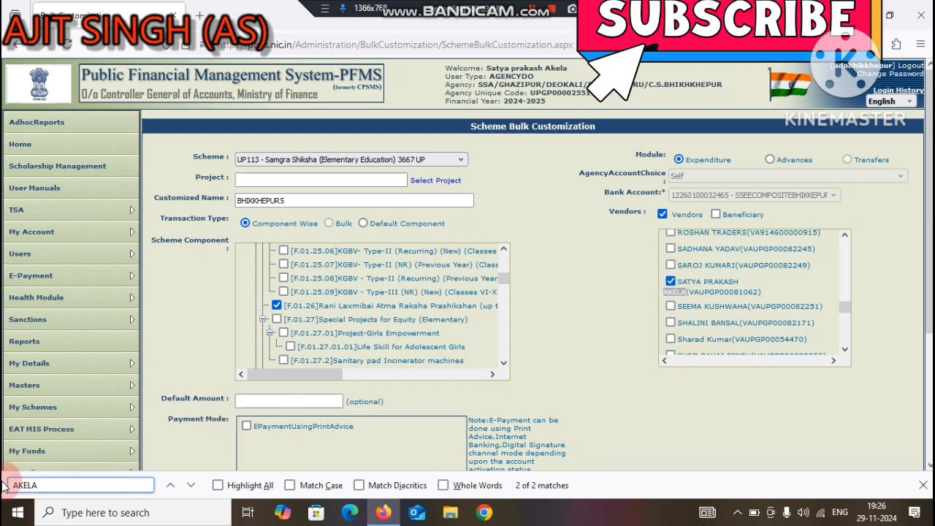
key("BackSpace")
key("BackSpace")
key("BackSpace")
key("BackSpace")
key("BackSpace")
type("BABA")
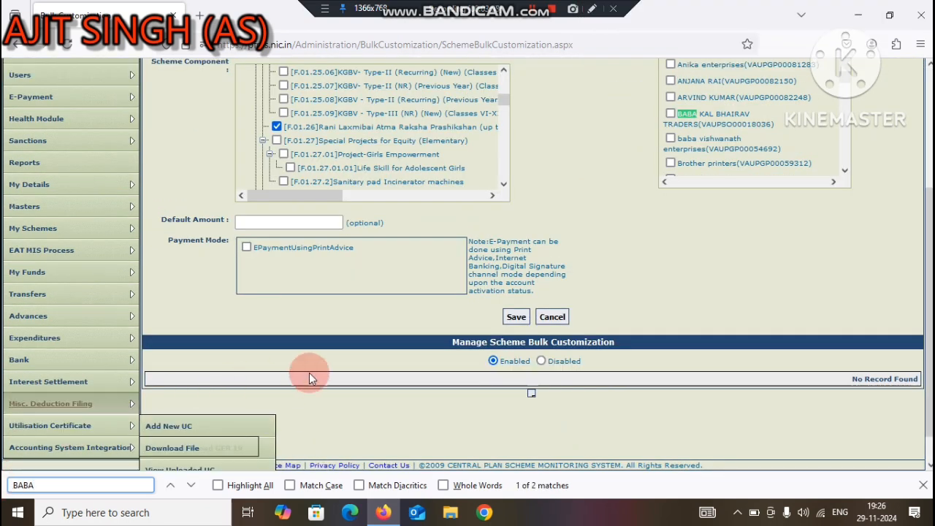
left_click(671, 138)
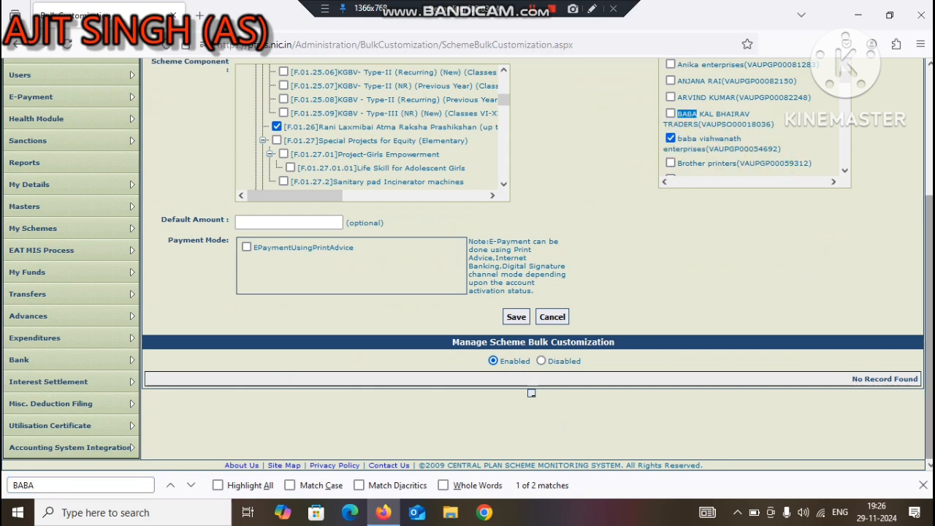
Step: Search the vendor list by another individual vendor's first name and select that person's entry
scroll(838, 183, "up", 2)
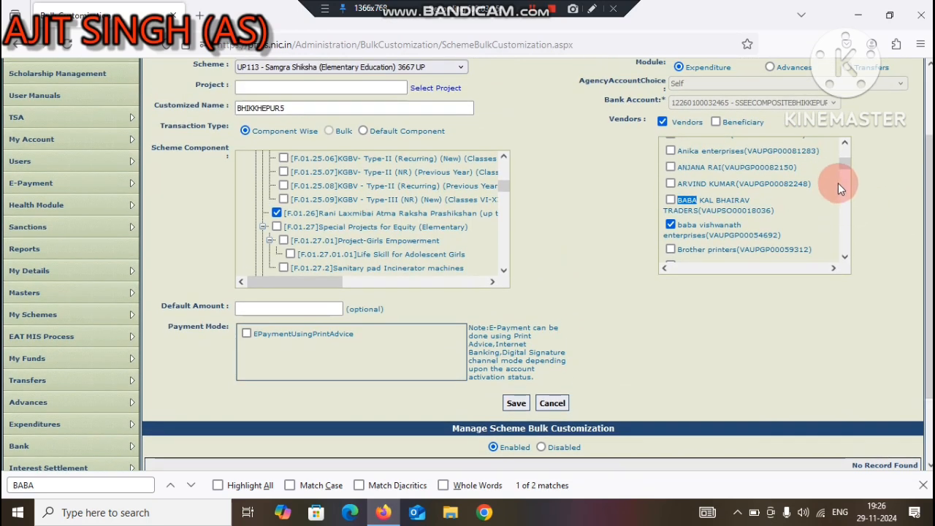
left_click_drag(51, 484, 10, 486)
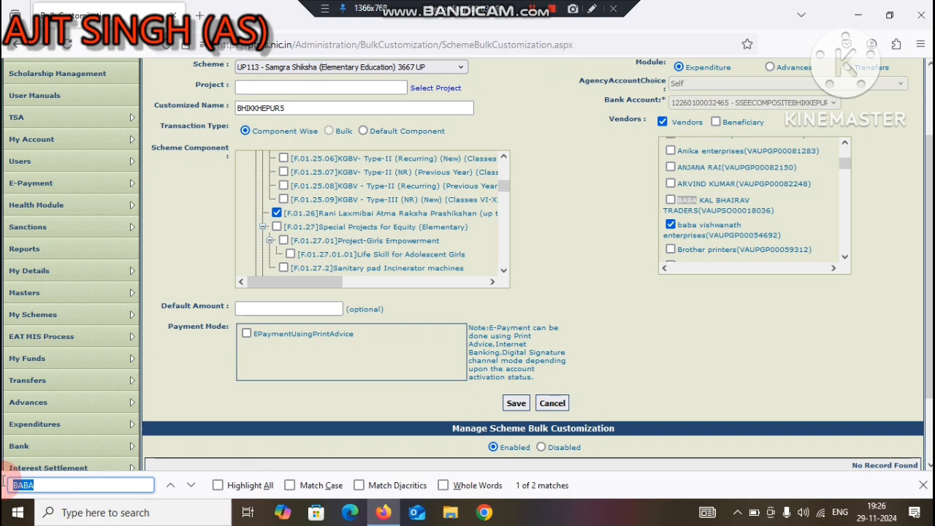
type("DHARMENDRA")
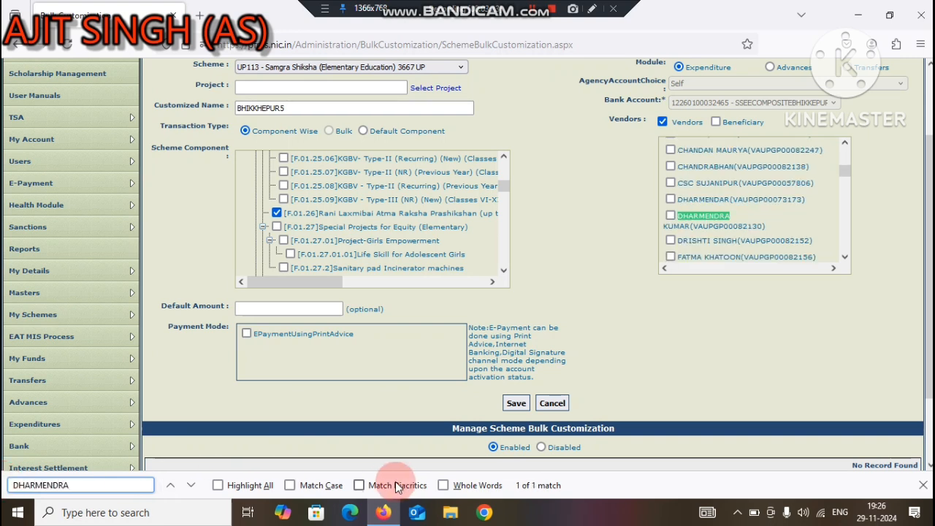
left_click(672, 217)
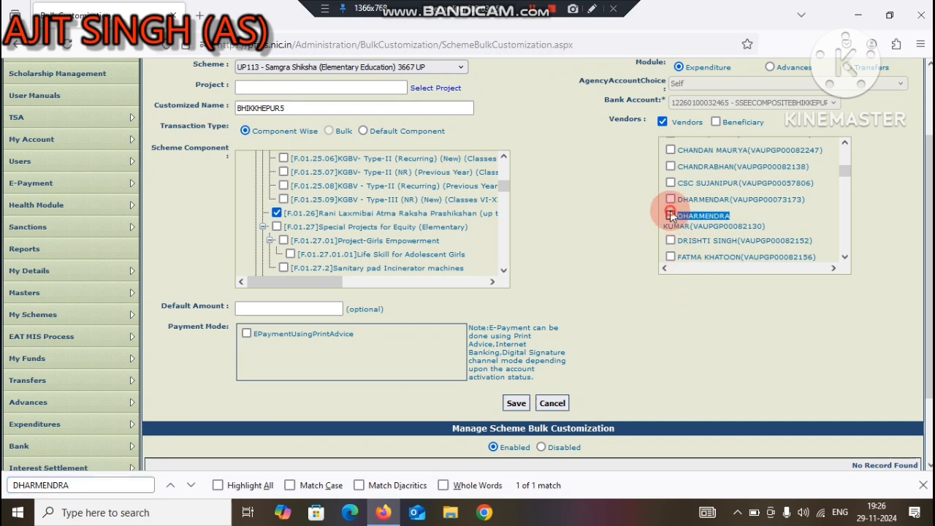
left_click(672, 216)
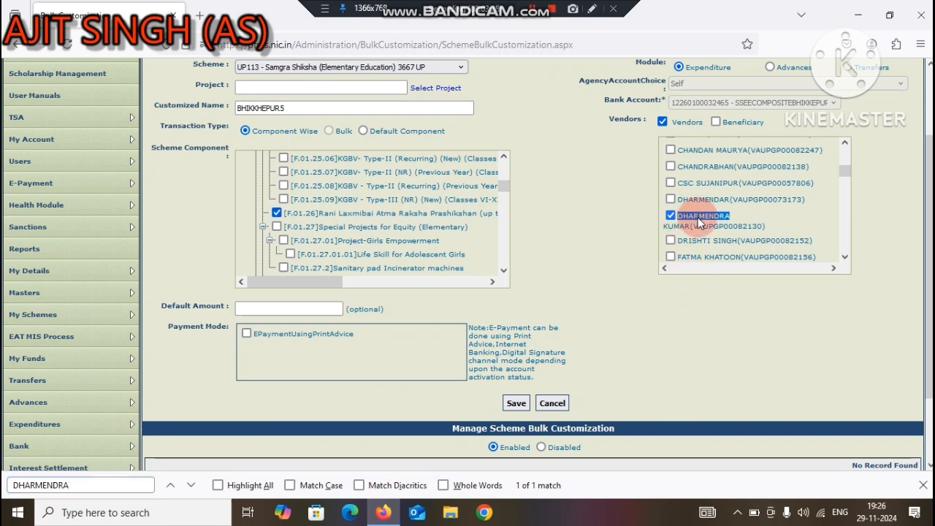
Step: Look through the vendor list, search it for CEME and select vishwakarma cement agency as a vendor
left_click(845, 257)
left_click(845, 257)
left_click(845, 257)
left_click(844, 257)
left_click(845, 257)
left_click(845, 257)
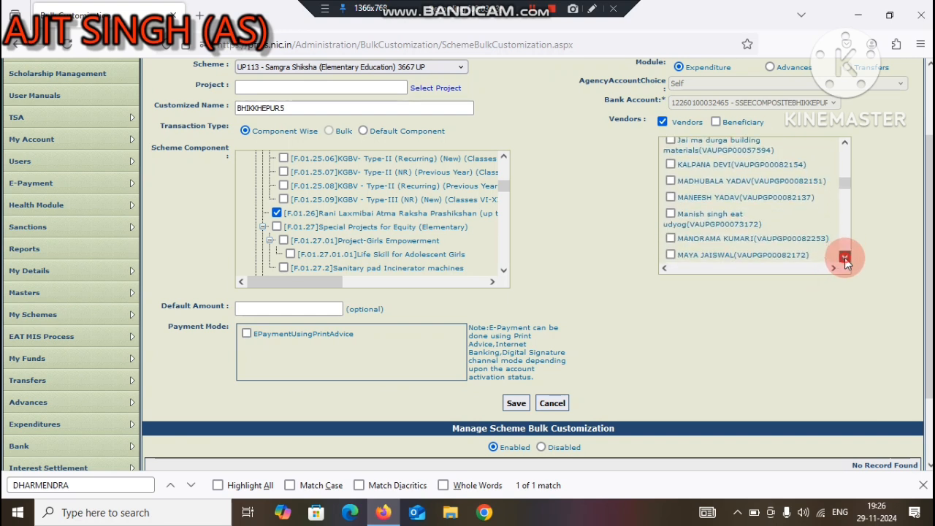
left_click(845, 257)
left_click(844, 258)
left_click(845, 257)
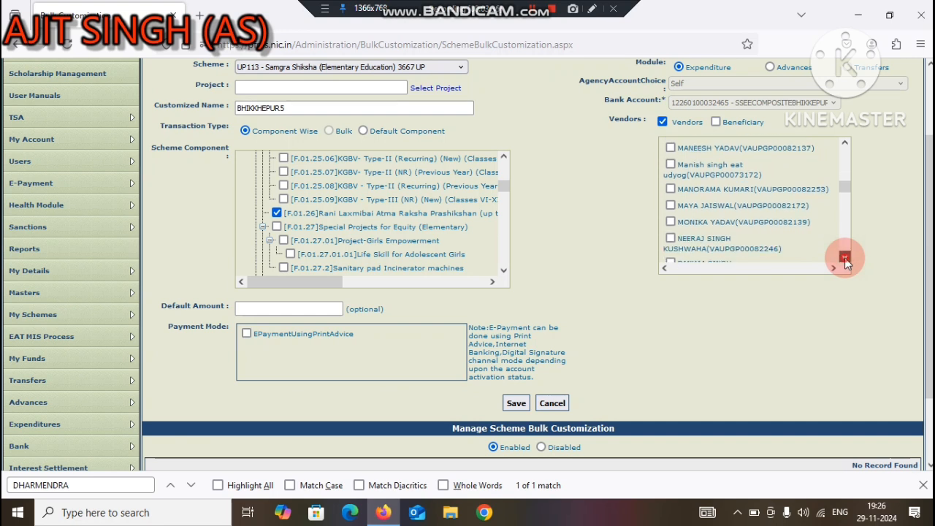
left_click(845, 258)
left_click(845, 258)
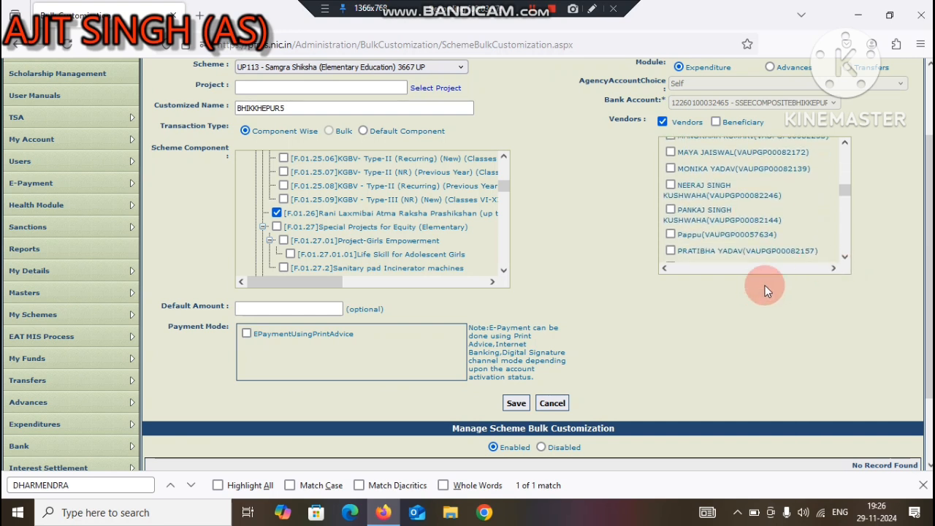
mouse_move(134, 471)
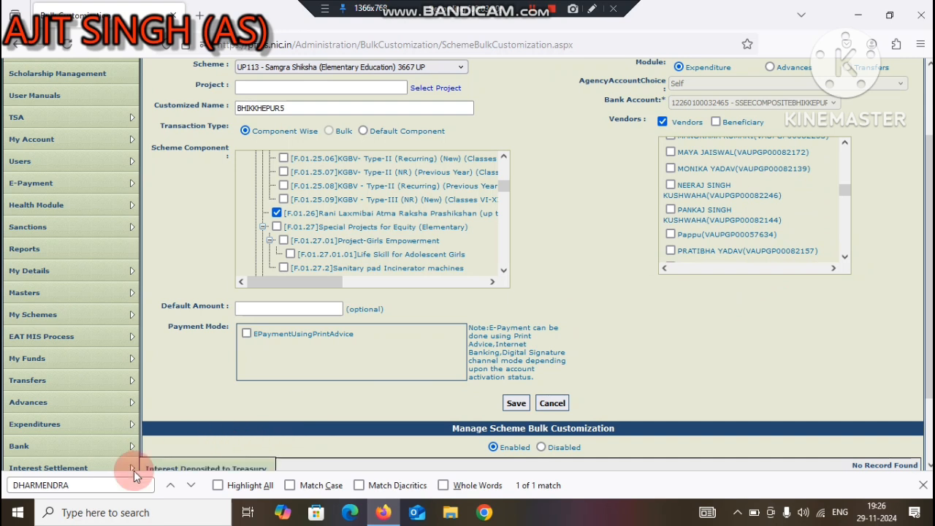
left_click_drag(102, 485, 3, 496)
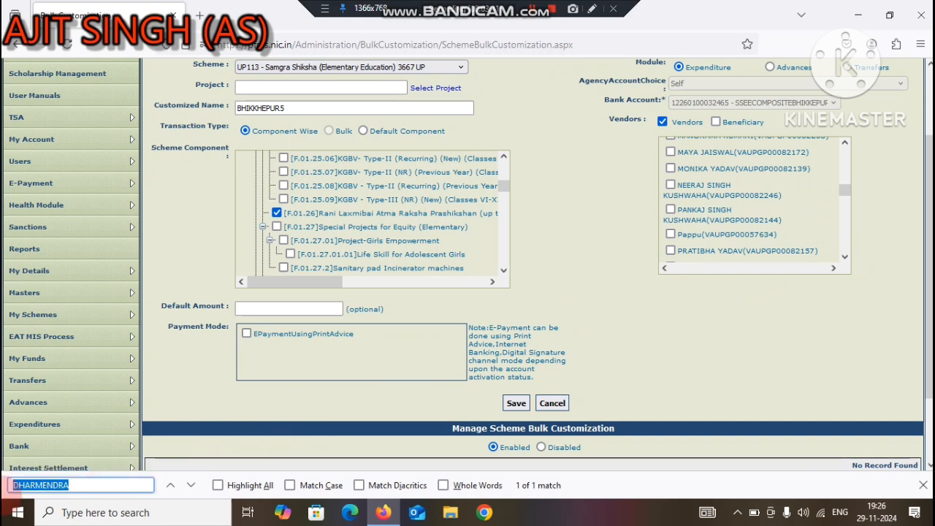
type("CEME")
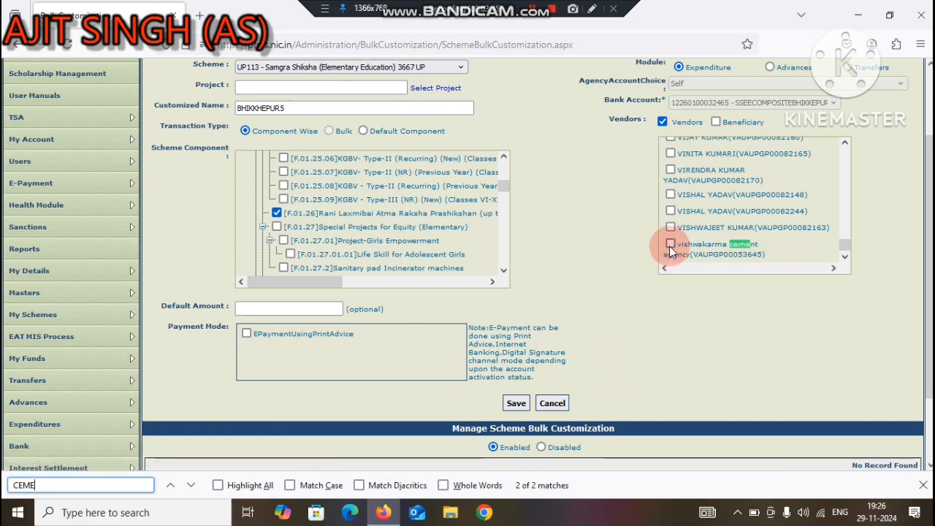
left_click(671, 245)
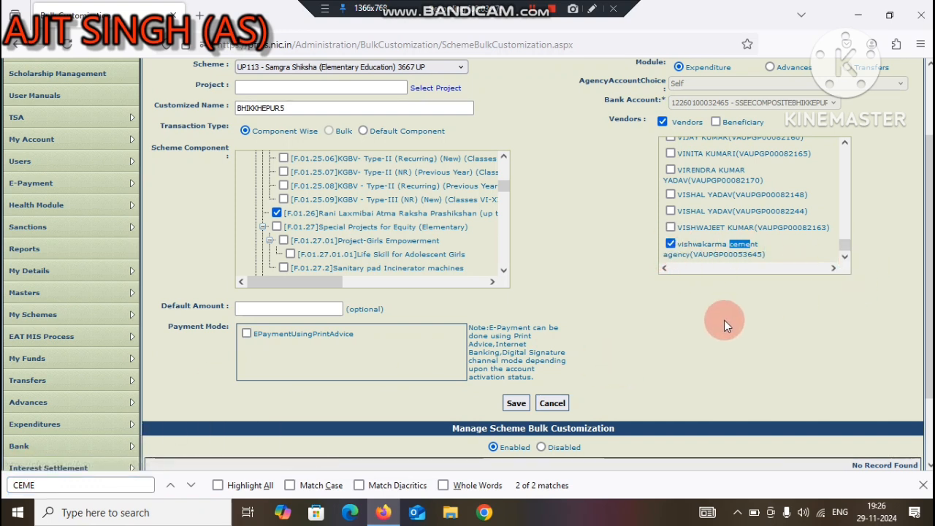
Step: Set the payment mode to EPaymentUsingPrintAdvice and save the scheme bulk customization
left_click(656, 320)
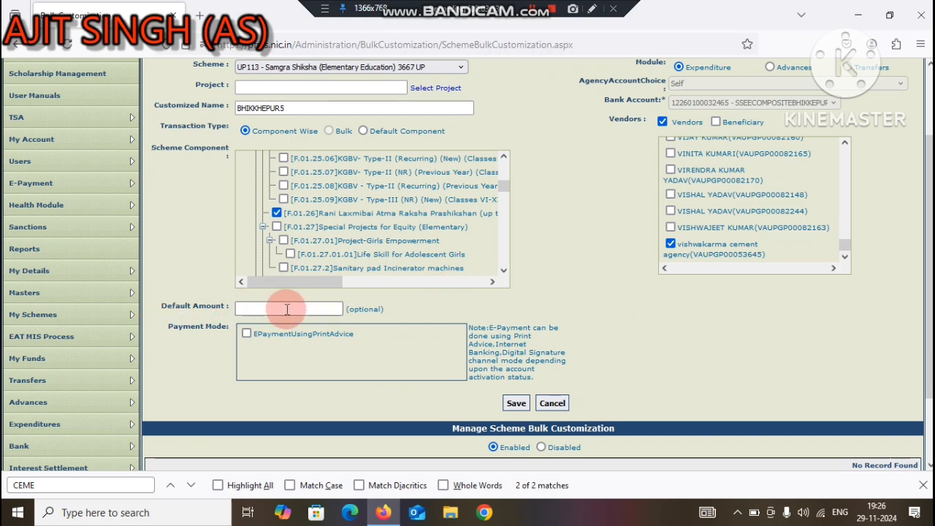
left_click(245, 334)
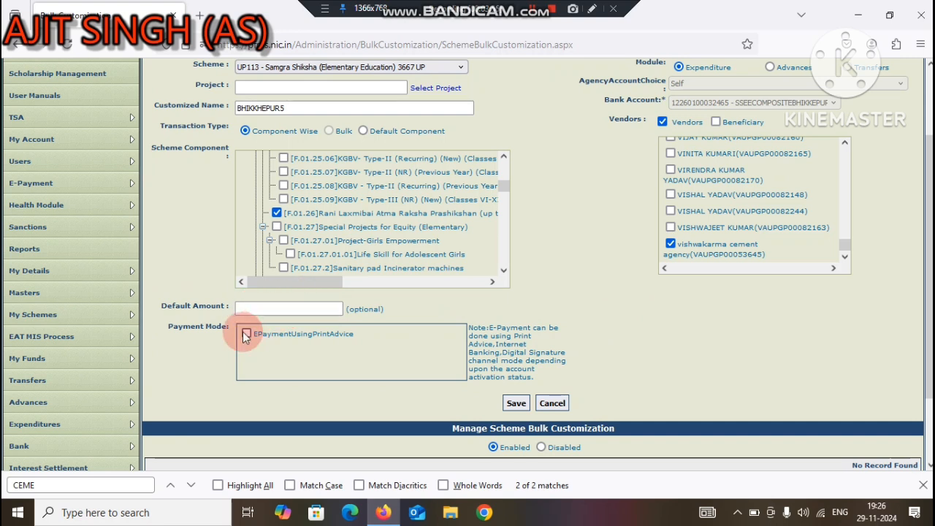
left_click(246, 334)
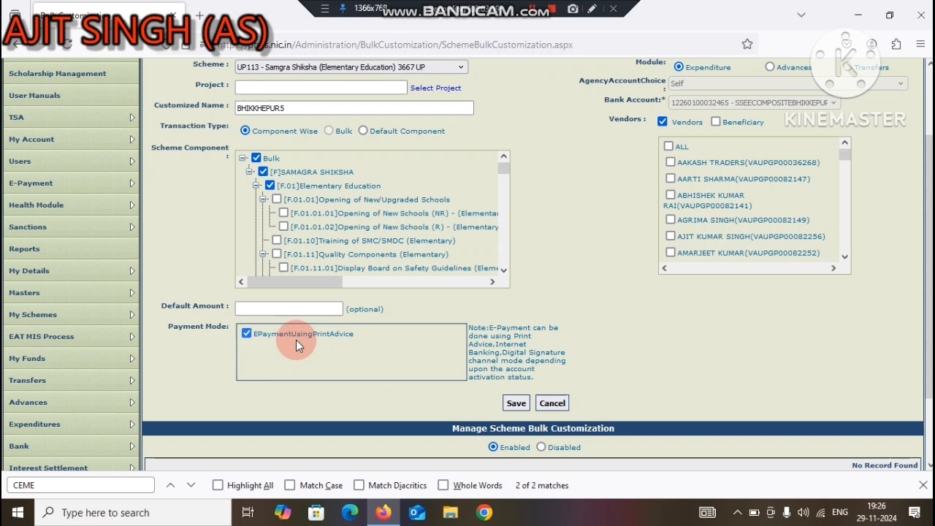
left_click(517, 404)
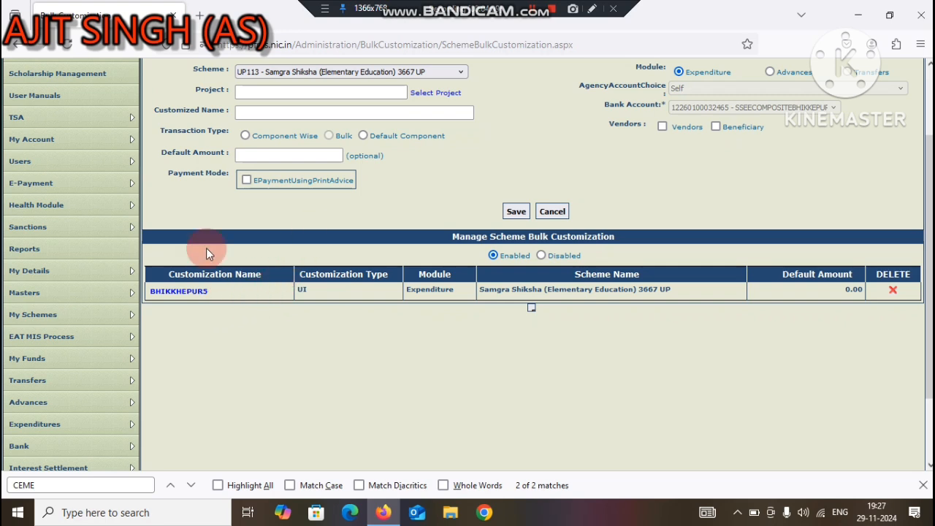
Step: Open the saved BHIKKHEPUR5 customization and review its settings
left_click(176, 291)
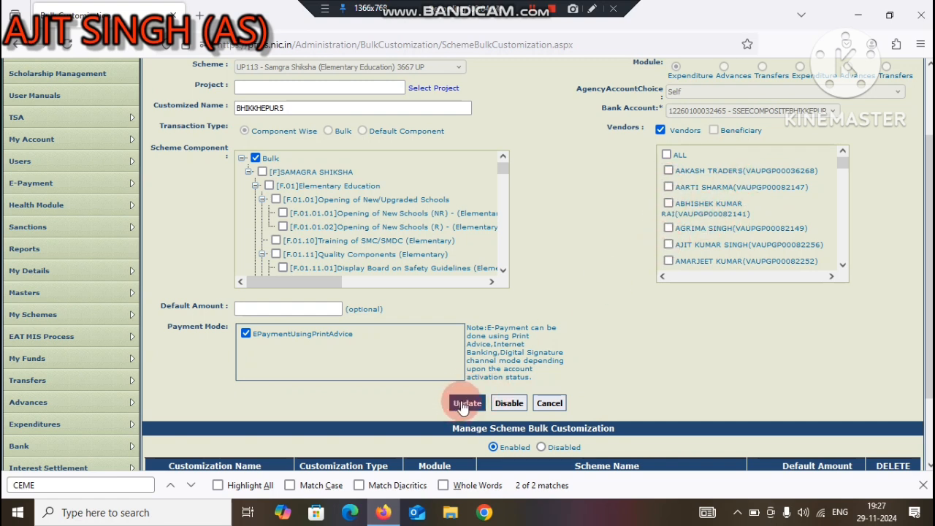
scroll(928, 293, "down", 1)
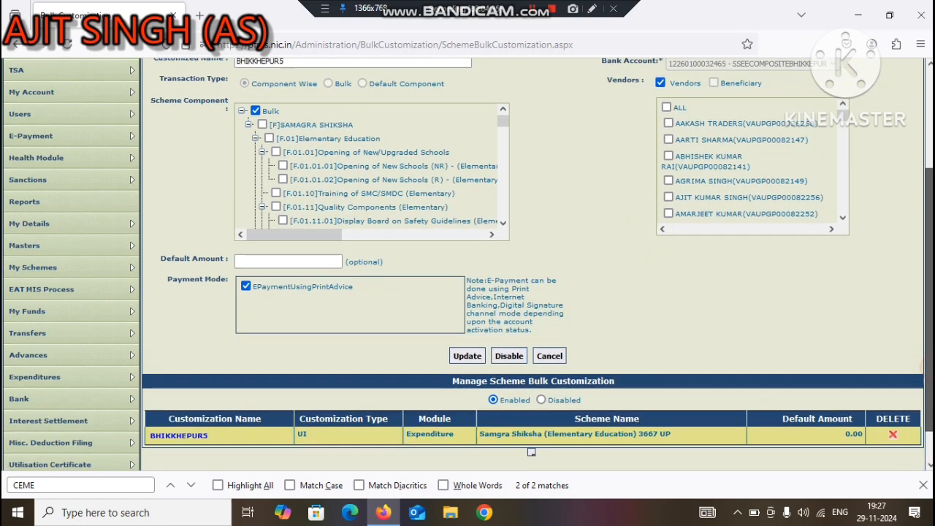
scroll(928, 292, "down", 1)
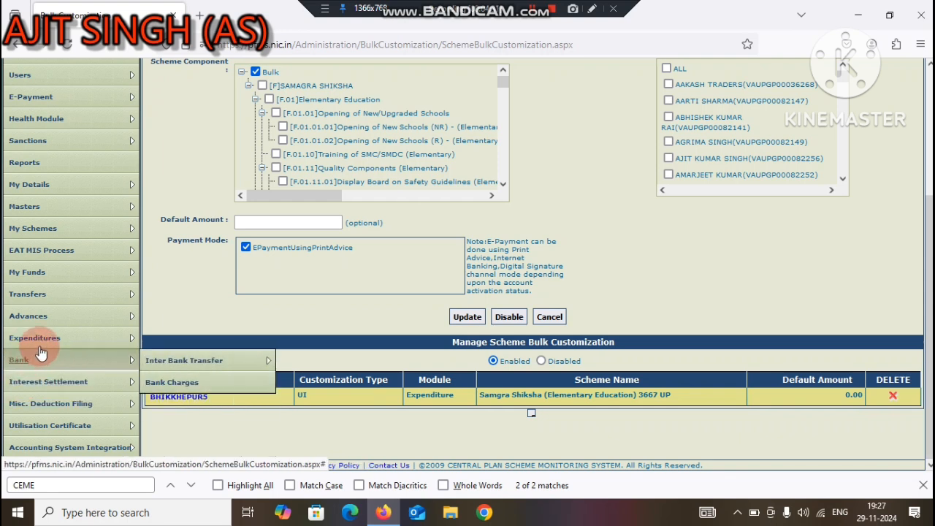
Step: Start a new expenditure for scheme UP113 - Samgra Shiksha (Elementary Education) 3667 UP using the BHIKKHEPUR5 customization
mouse_move(44, 344)
left_click(165, 341)
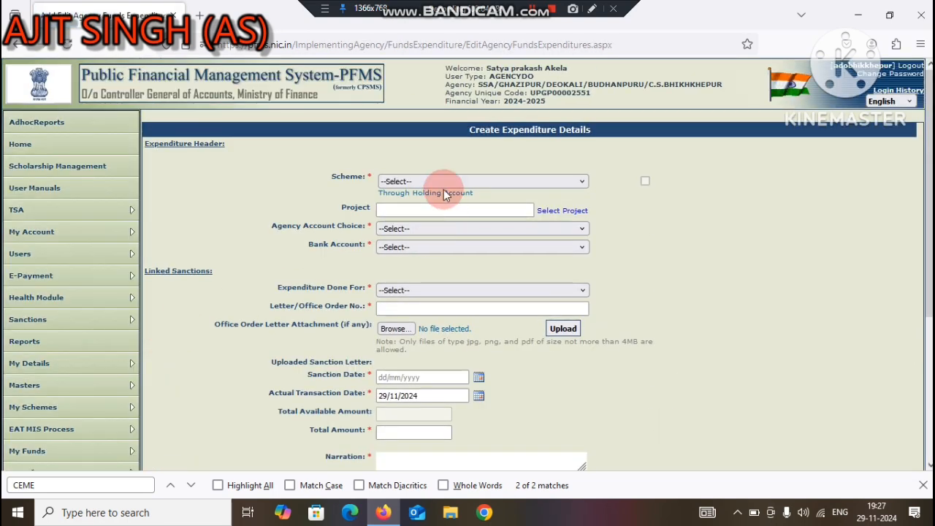
left_click(440, 183)
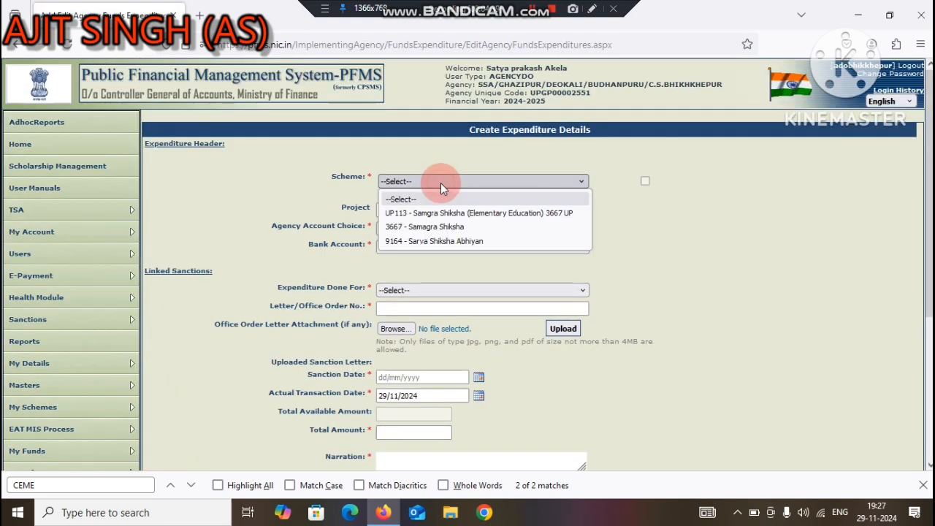
left_click(415, 212)
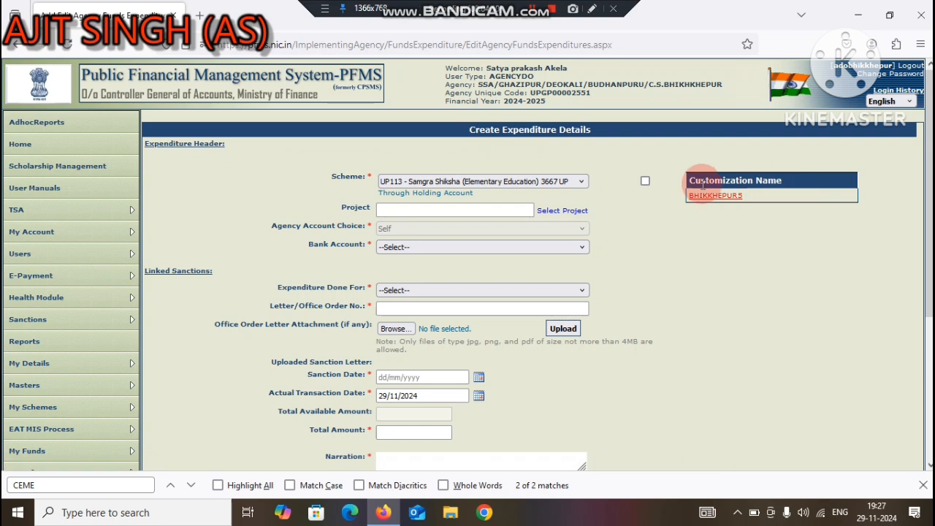
left_click(730, 199)
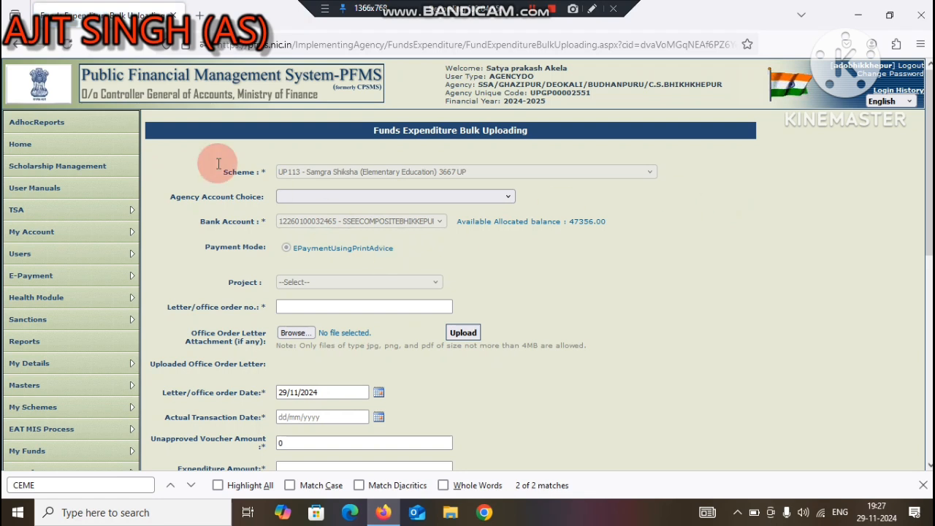
Step: Fill in the letter/office order number and set the actual transaction date to 29/11/2024
left_click(299, 306)
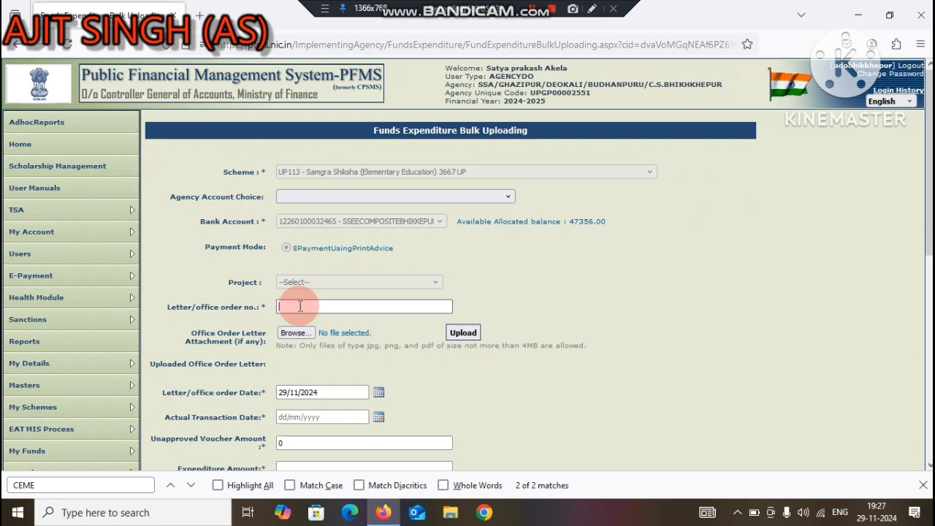
type("cs")
type("bhikkhepur0/2024")
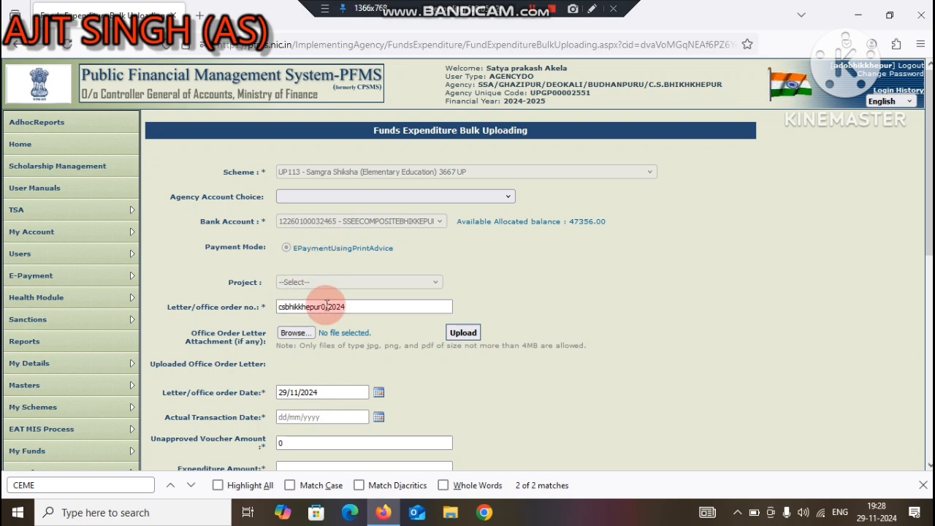
left_click(326, 307)
type("1")
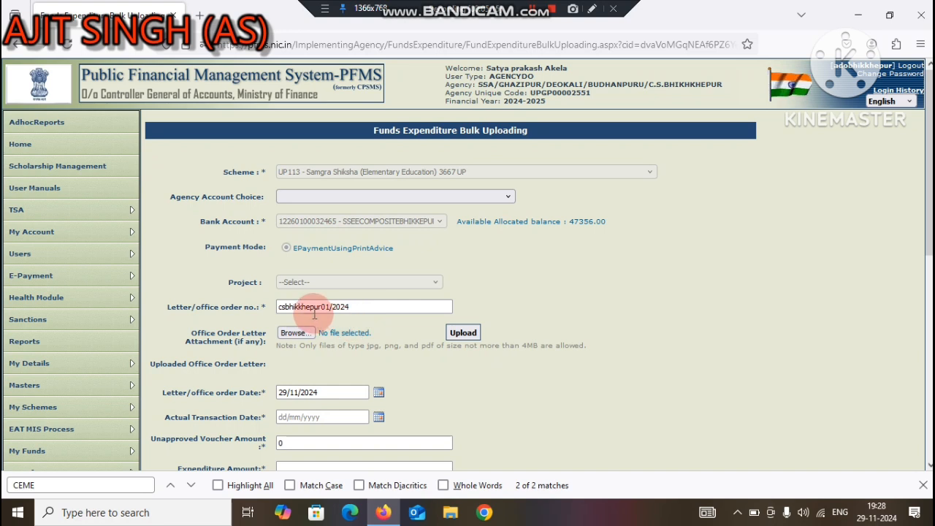
left_click(291, 336)
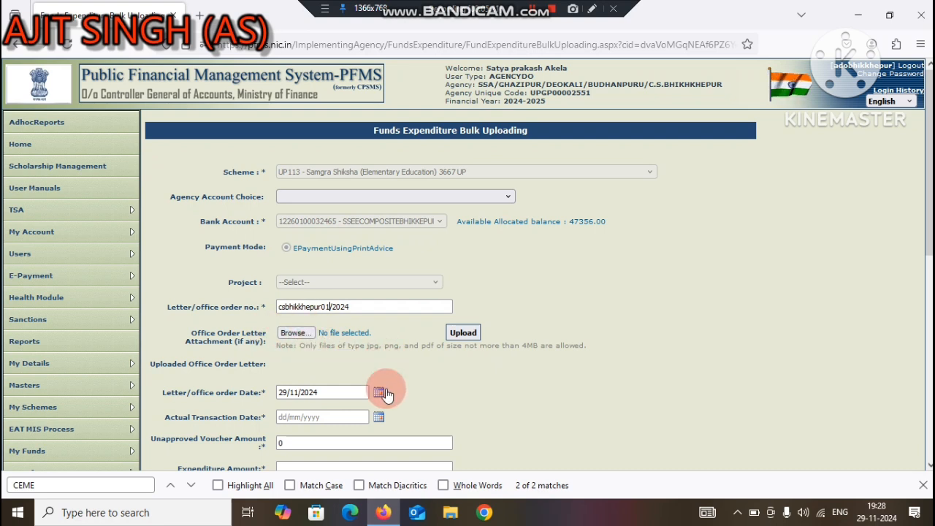
left_click(380, 418)
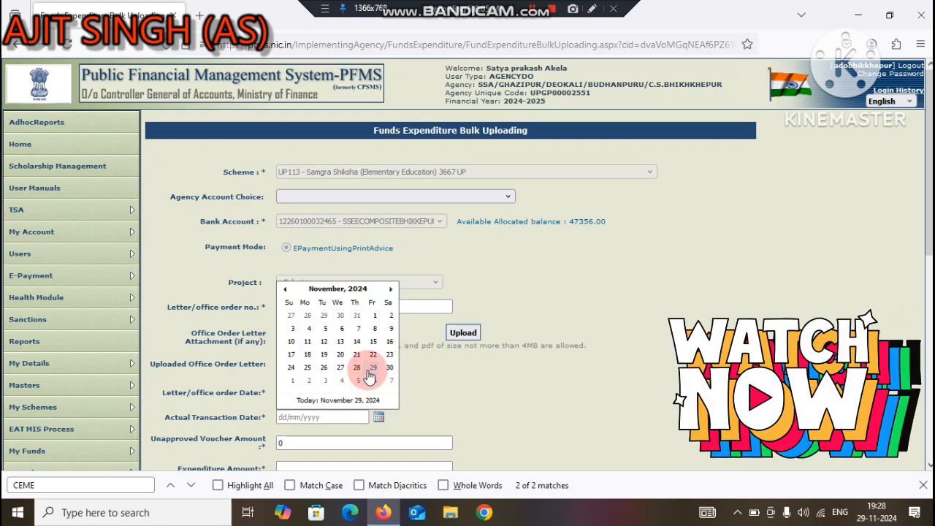
left_click(372, 368)
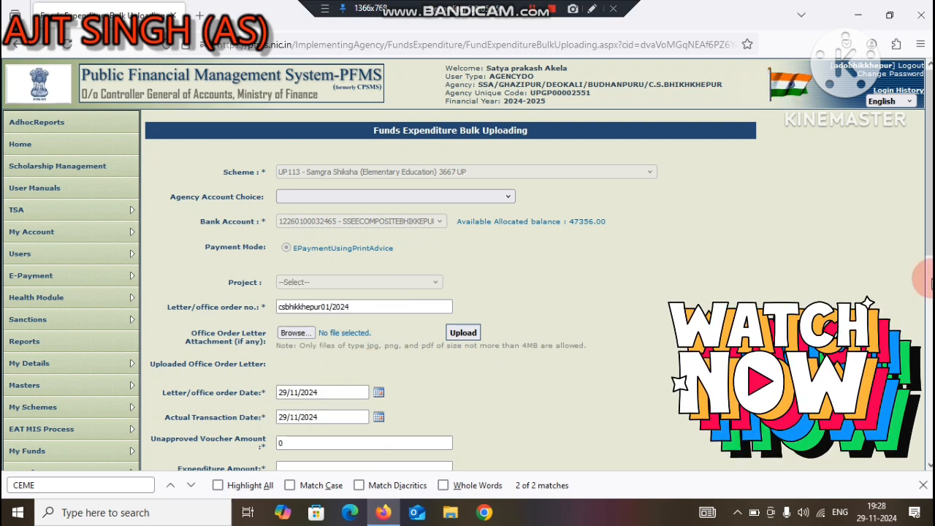
Step: Enter SPORT OOSC PTM ETC as the expenditure narration
left_click_drag(932, 250, 931, 320)
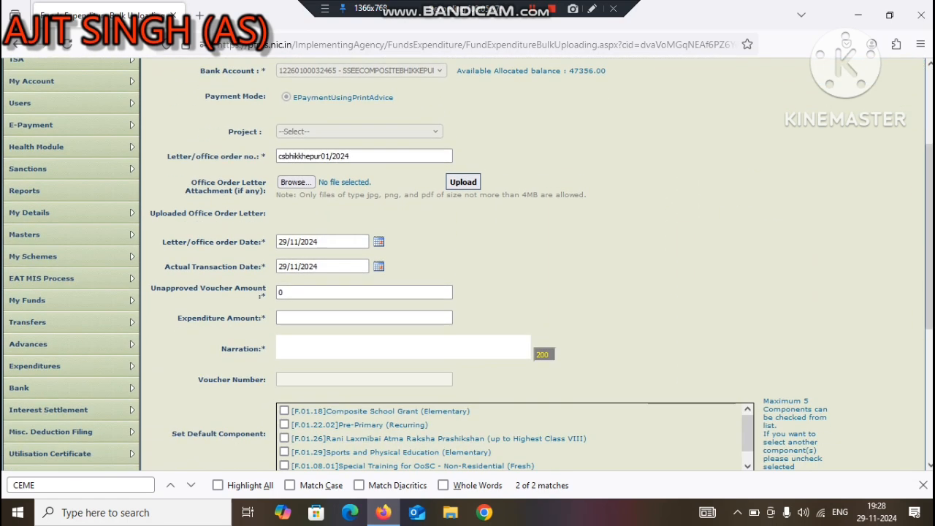
left_click(288, 318)
left_click(299, 345)
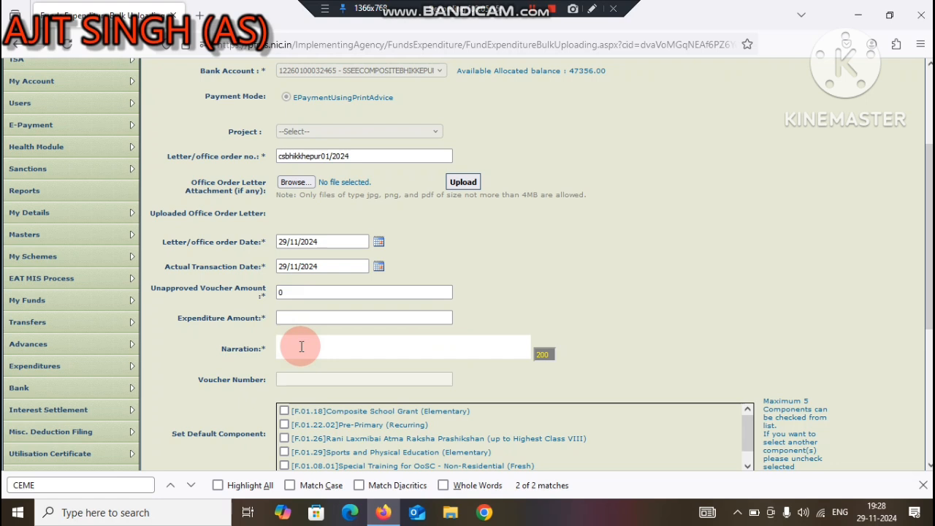
type("SP")
type("ORT OOSC PTM ETC")
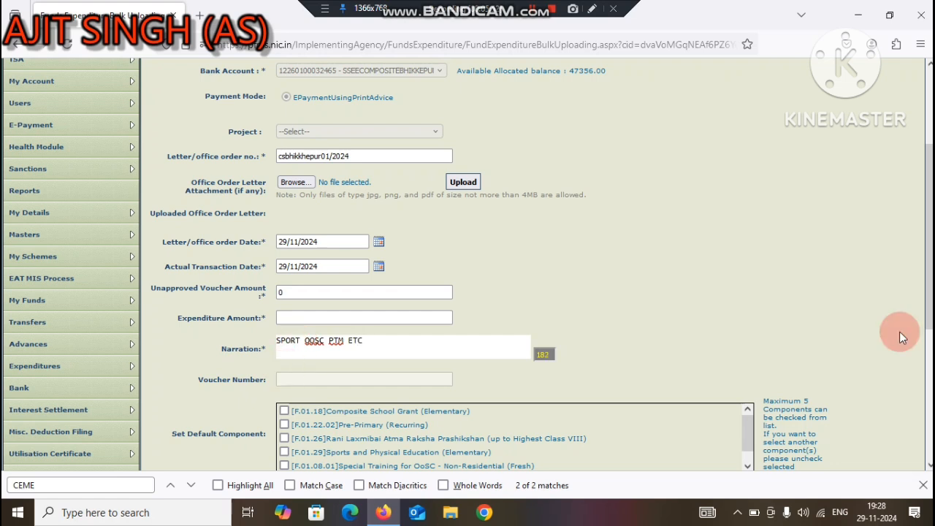
Step: Set the default components to Composite School Grant, Pre-Primary (Recurring), Sports and Physical Education, Special Training for OoSC and Community Mobilization
scroll(929, 241, "down", 1)
scroll(930, 241, "down", 2)
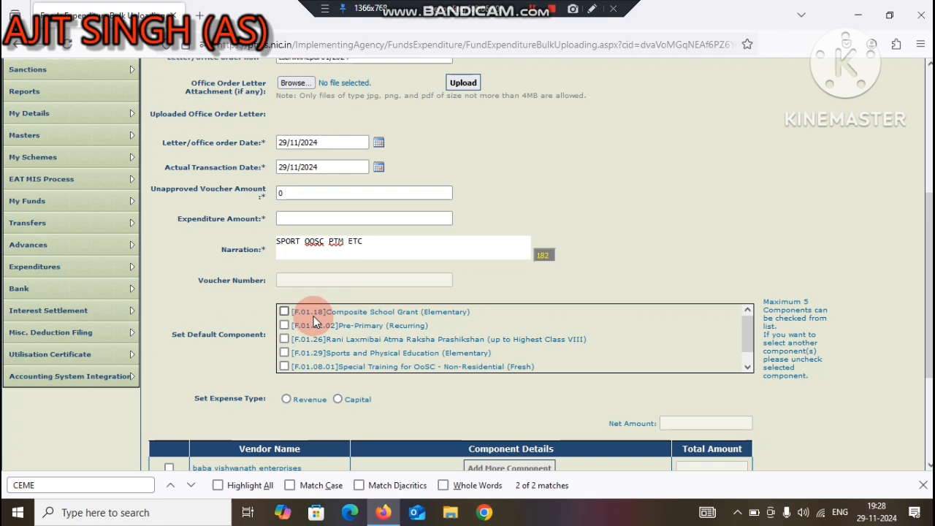
left_click(284, 354)
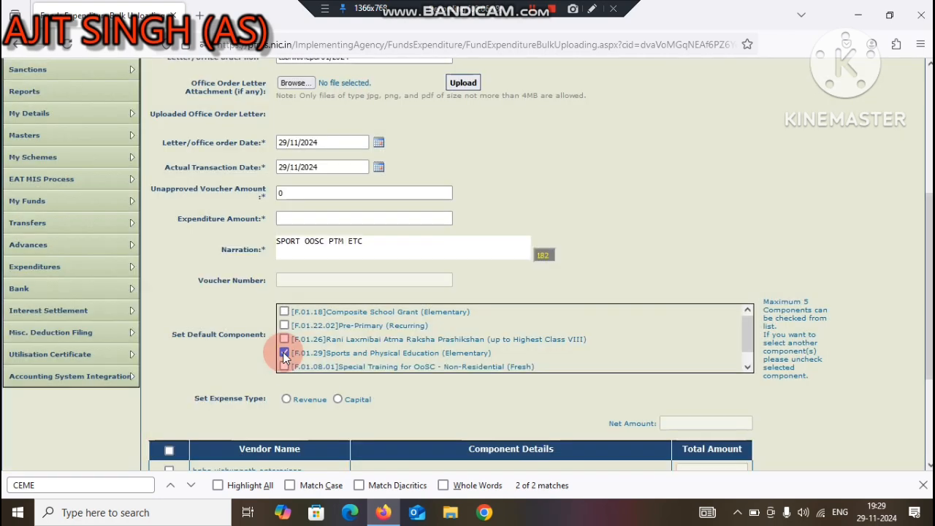
left_click(284, 367)
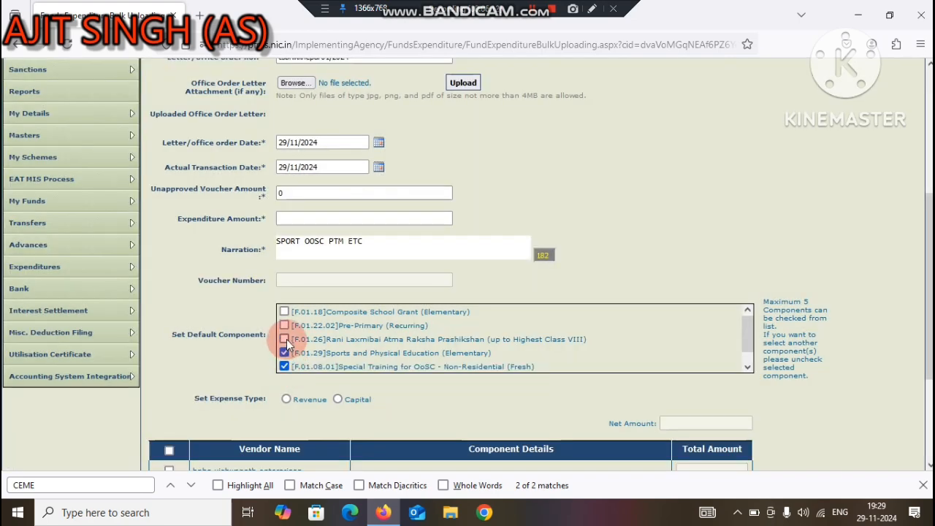
left_click_drag(750, 339, 747, 360)
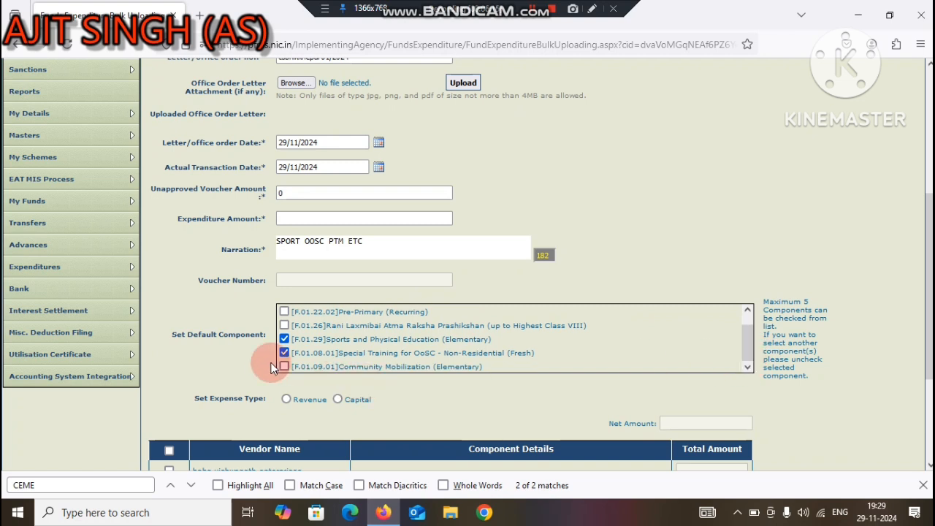
left_click(283, 367)
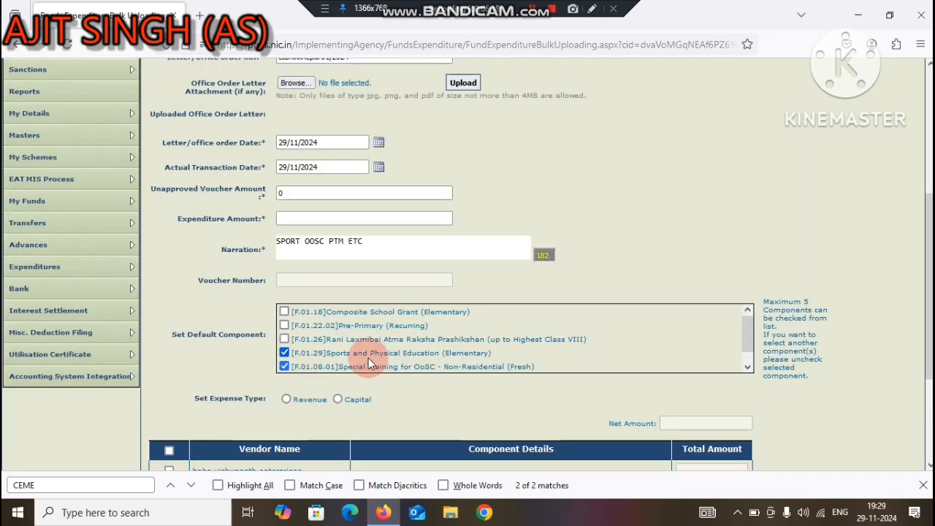
mouse_move(746, 326)
left_mouse_down()
mouse_move(746, 340)
mouse_move(746, 319)
left_mouse_up()
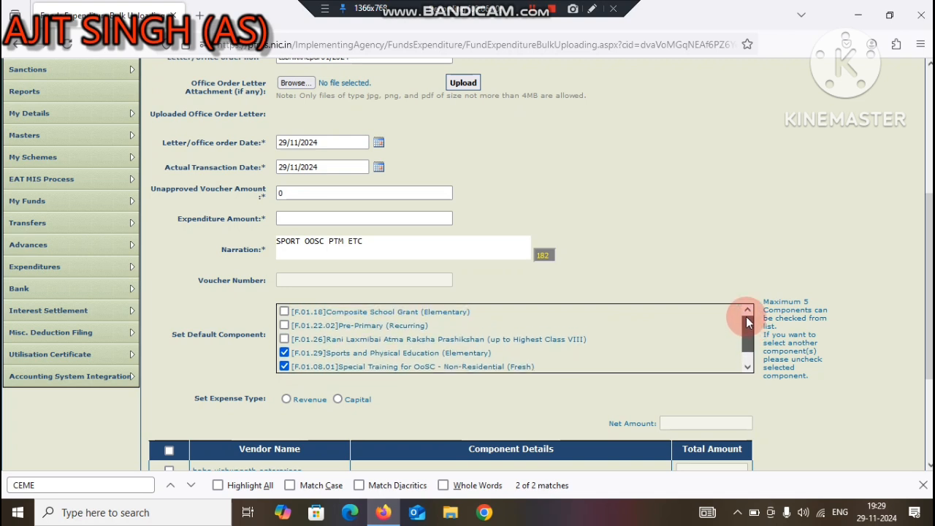
left_click(285, 326)
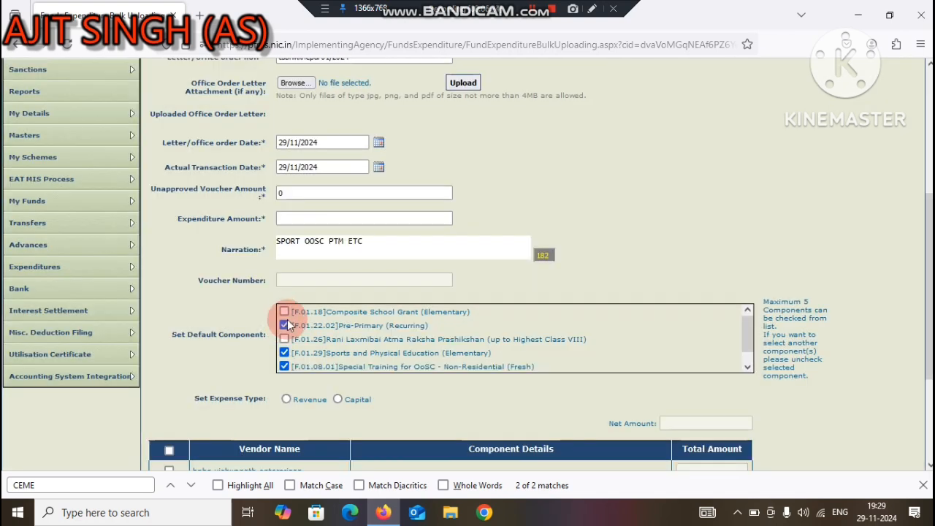
left_click(285, 313)
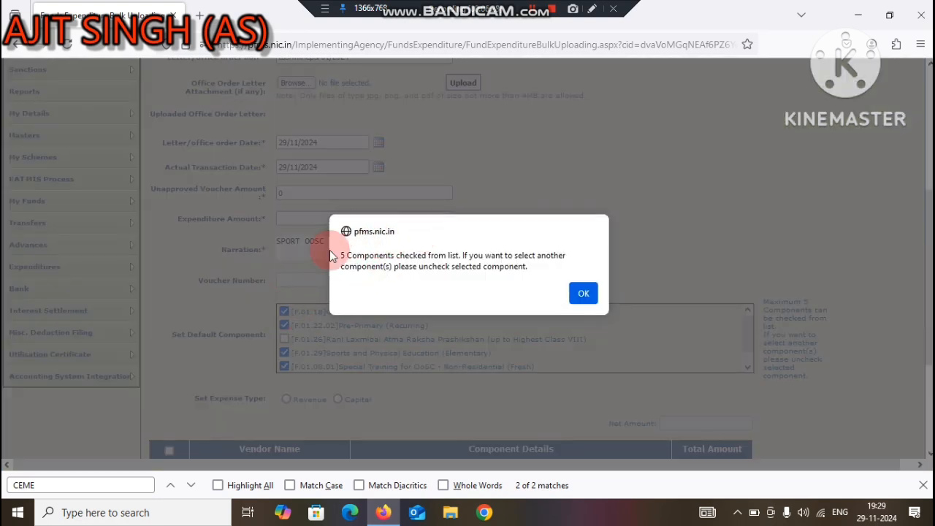
left_click(583, 294)
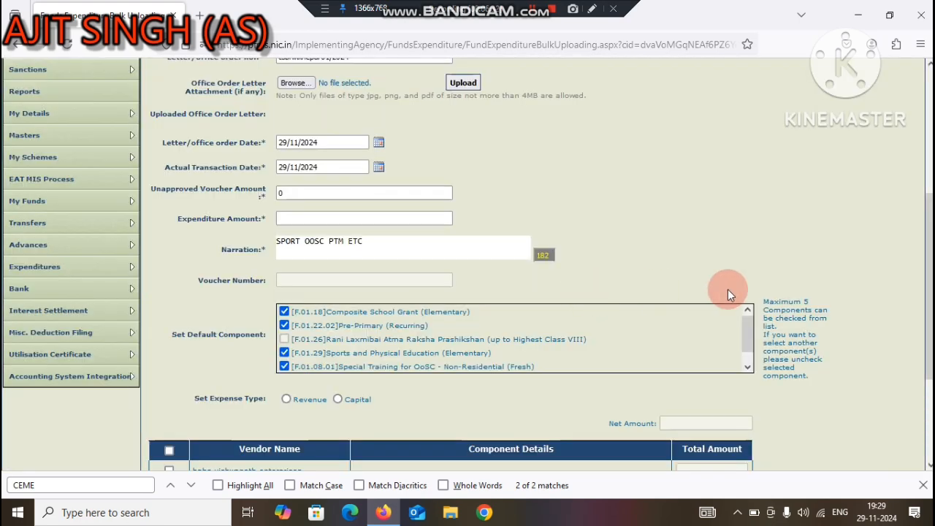
Step: Include baba vishwanath enterprises, vishwakarma cement agency and the last listed vendor in the expenditure
left_click_drag(930, 293, 930, 371)
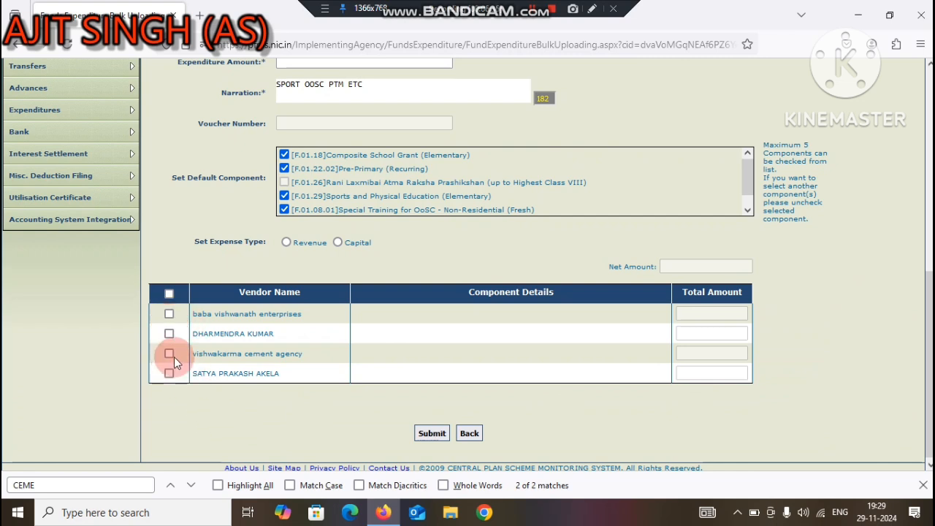
left_click(169, 295)
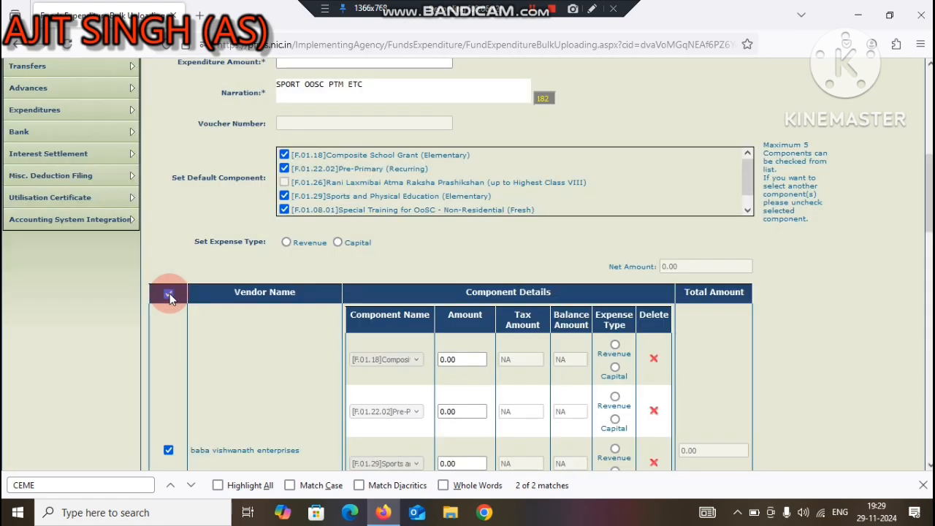
left_click(169, 295)
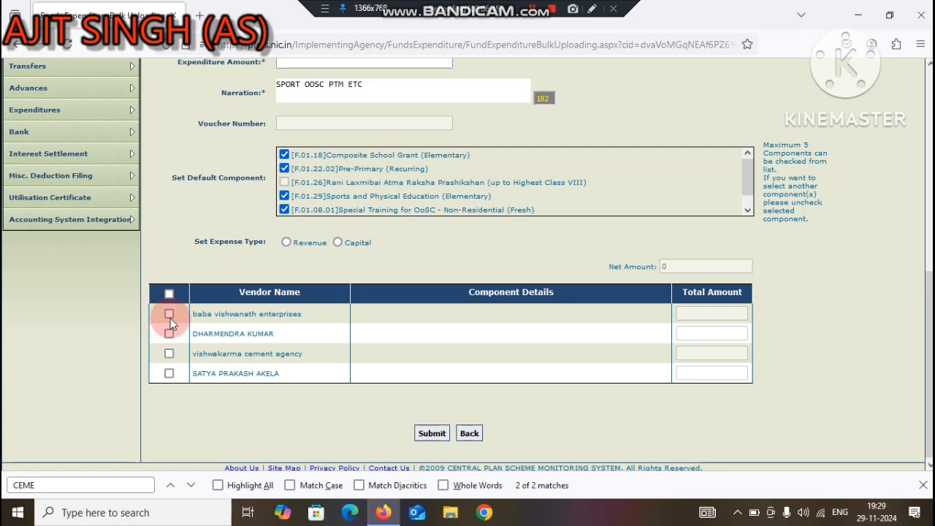
left_click(169, 314)
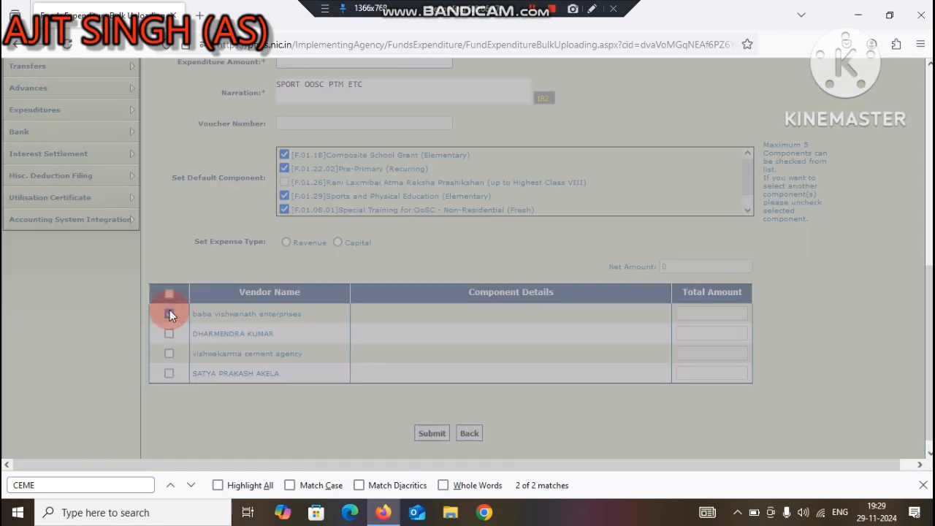
scroll(292, 365, "down", 3)
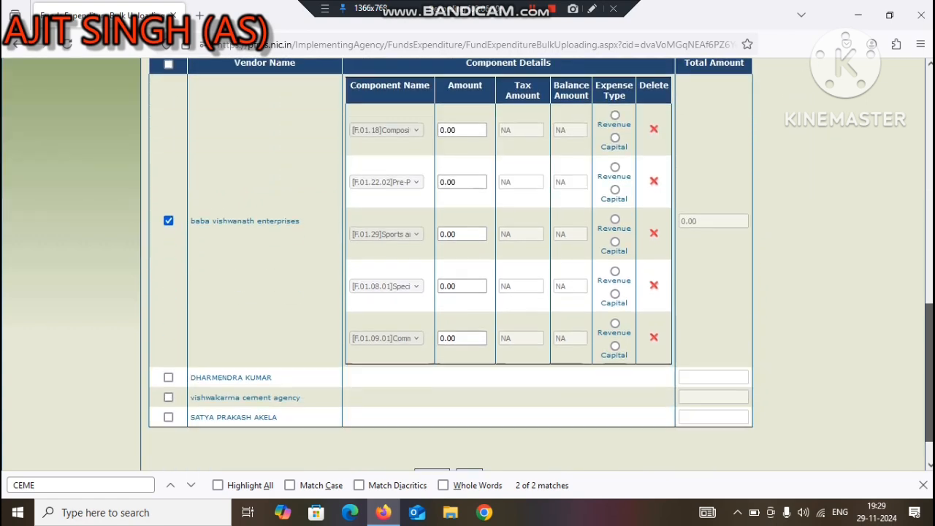
left_click(168, 393)
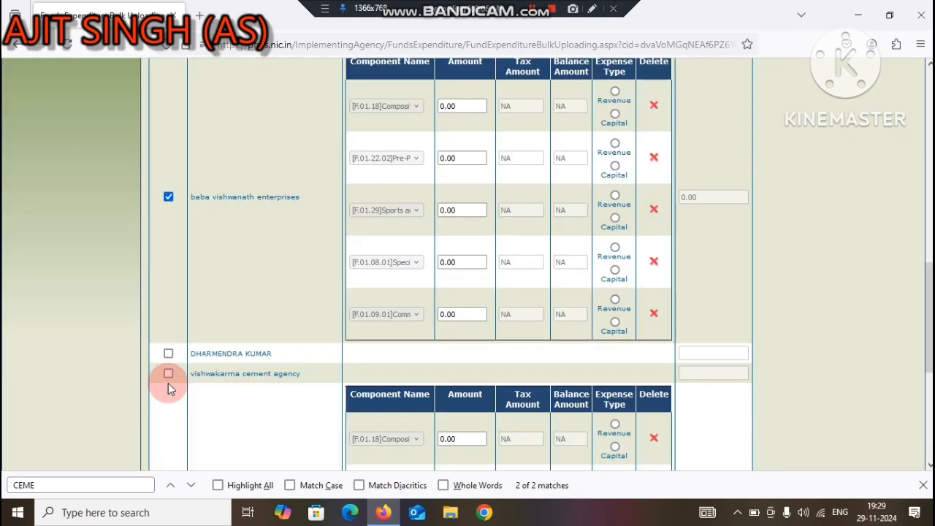
left_click(168, 374)
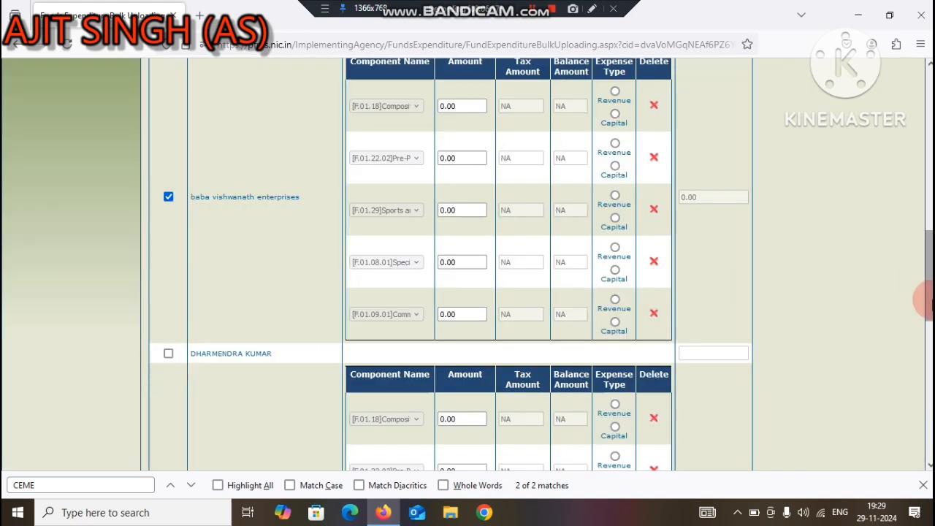
Step: For baba vishwanath enterprises, set the Sports and Physical Education amount to 10000 and delete the other four component rows
left_click_drag(929, 272, 930, 234)
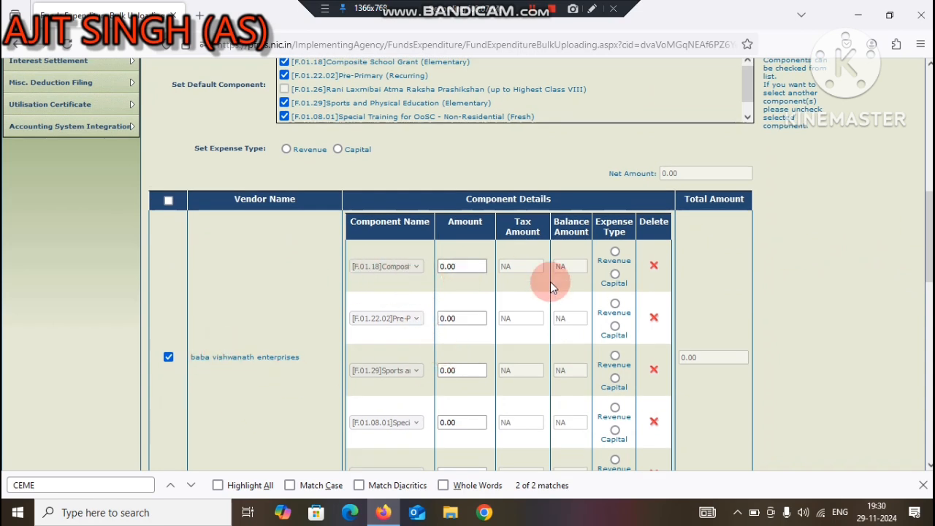
left_click(654, 265)
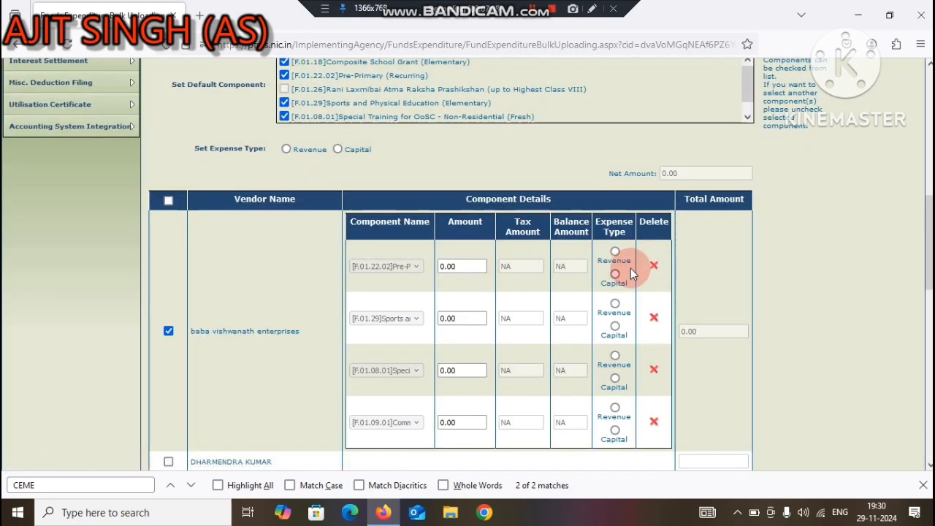
left_click(654, 265)
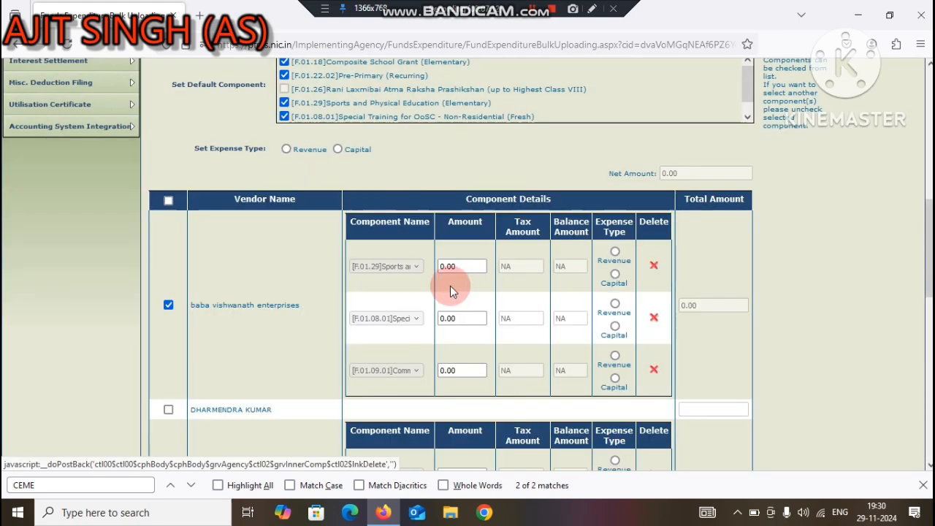
left_click(462, 266)
type("10000")
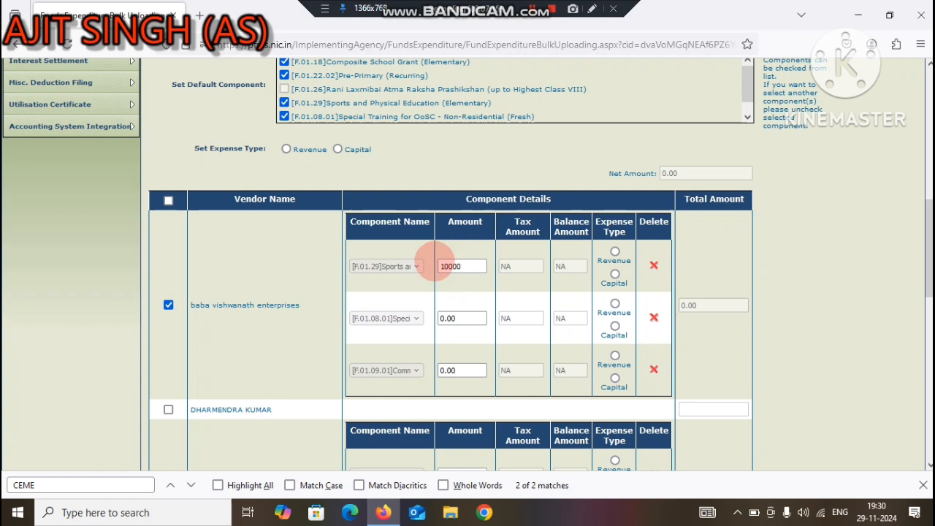
left_click(447, 300)
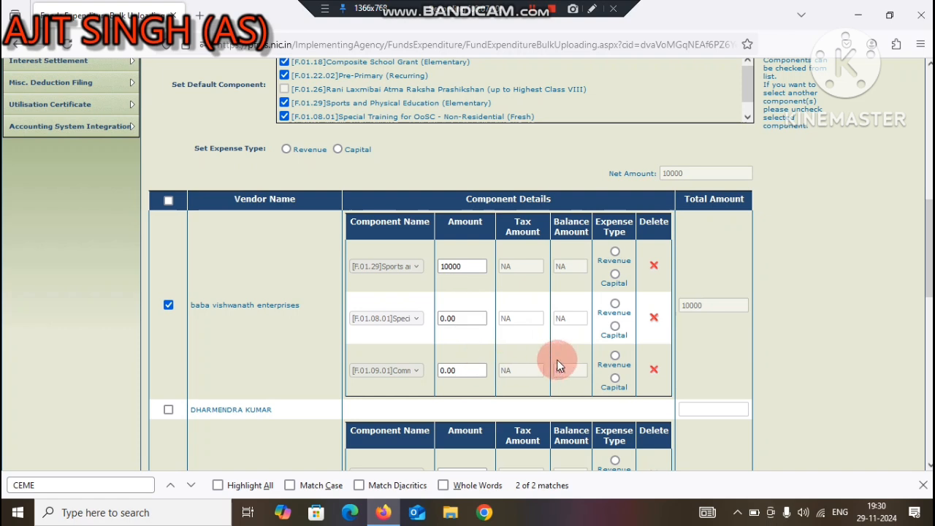
scroll(541, 336, "down", 2)
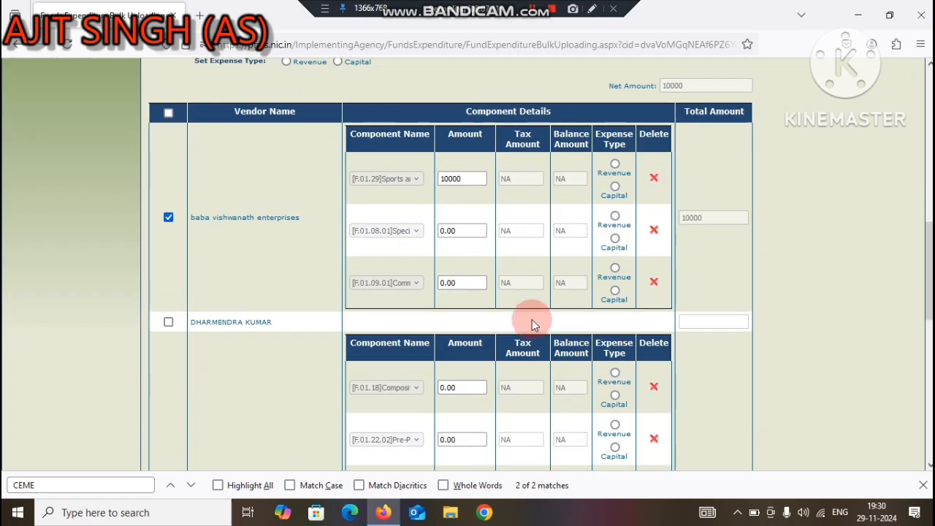
left_click(655, 231)
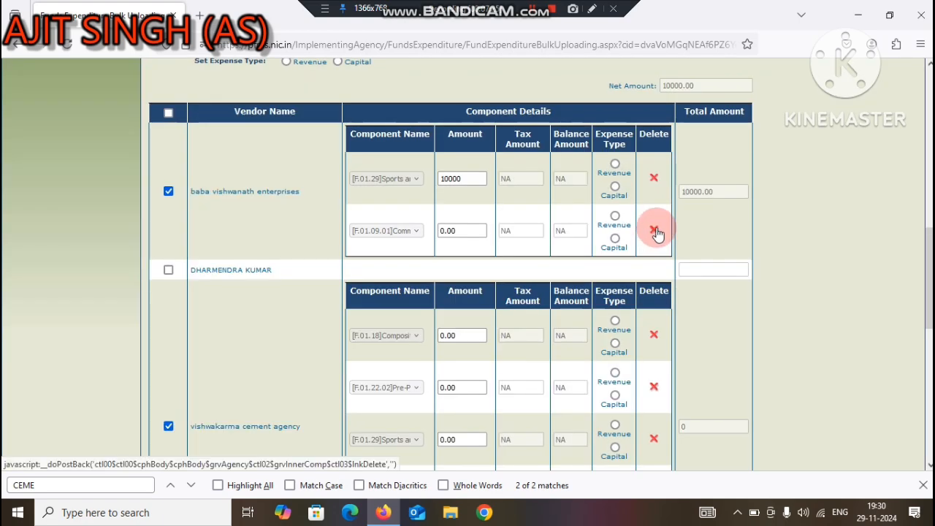
left_click(654, 231)
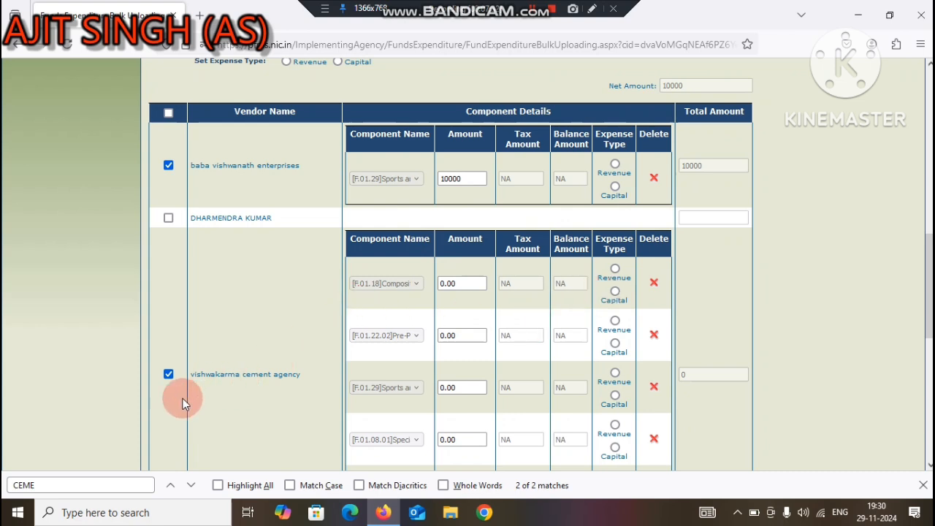
Step: For vishwakarma cement agency, set the Composite School Grant amount to 12300 and delete the other four component rows
double_click(465, 285)
type("123")
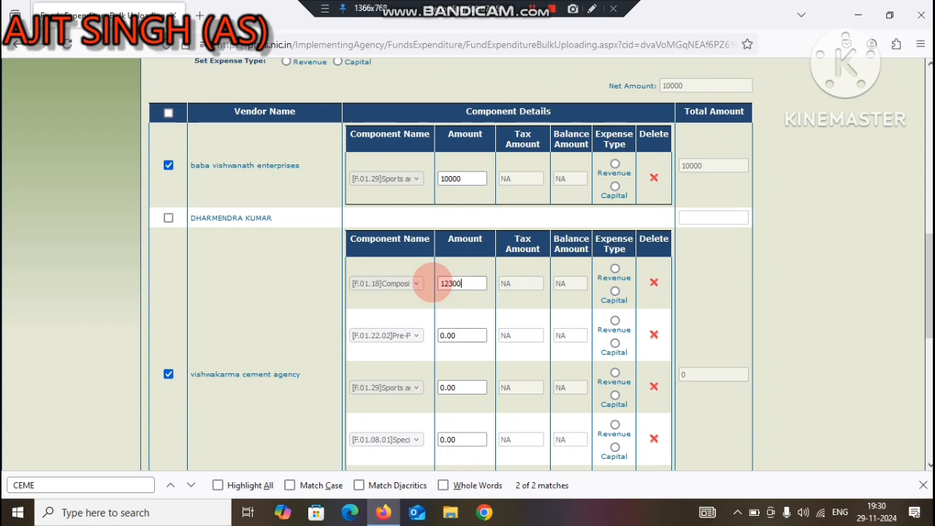
type("00")
left_click(654, 336)
left_click(656, 336)
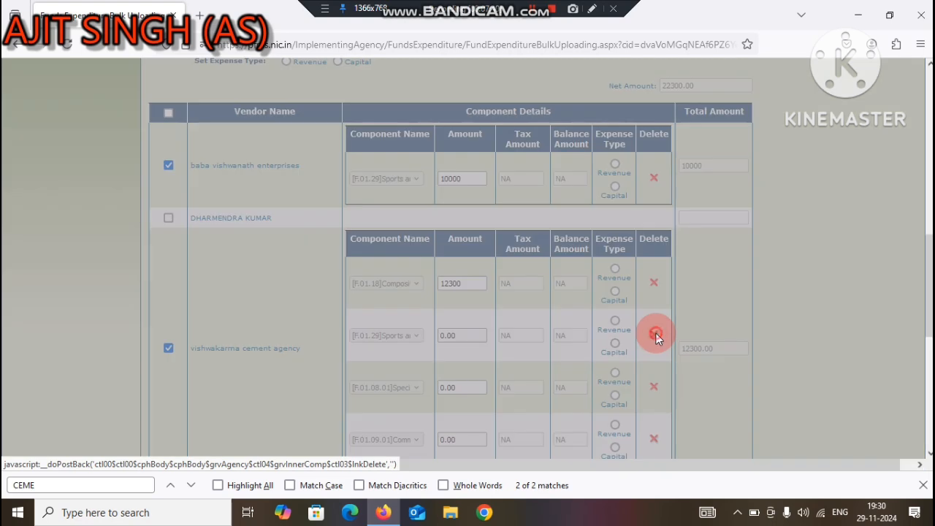
left_click(656, 336)
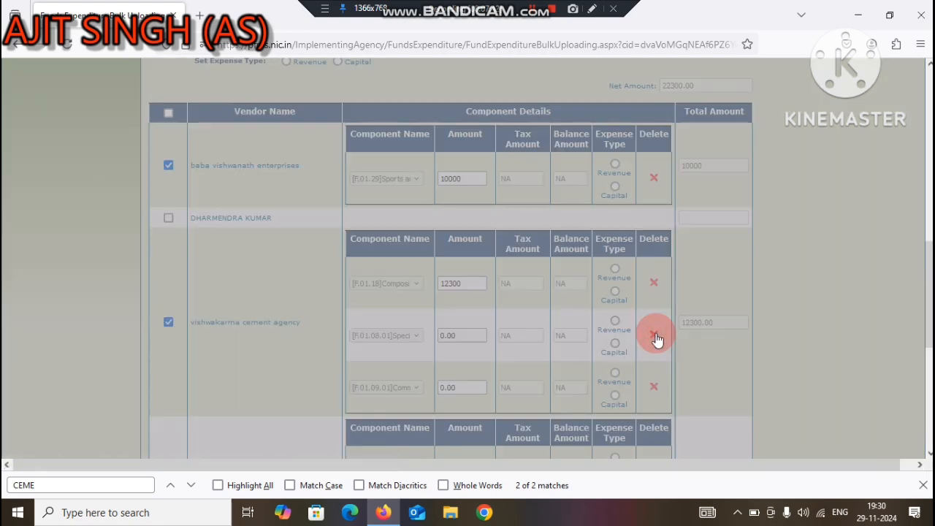
left_click(655, 335)
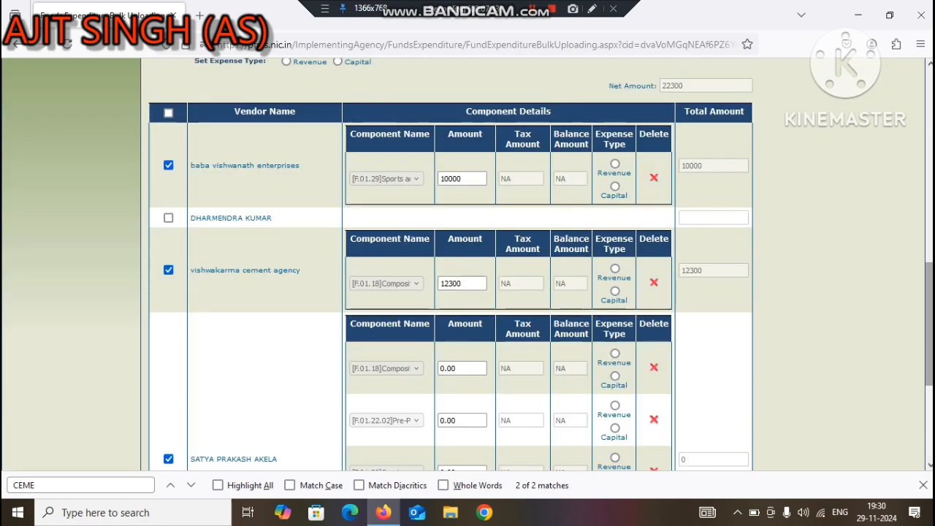
Step: Delete the last vendor's Composite School Grant row and set its Pre-Primary (Recurring) amount to 3000
scroll(479, 306, "down", 2)
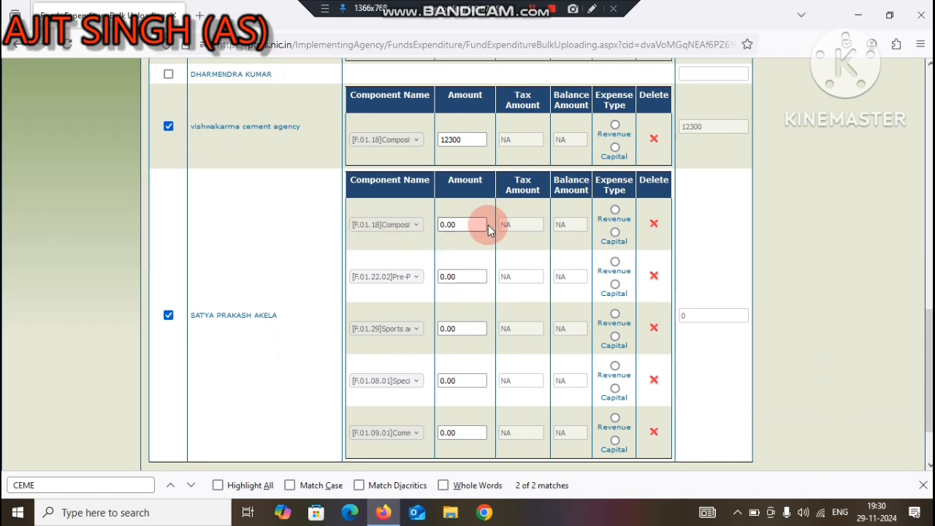
left_click(652, 224)
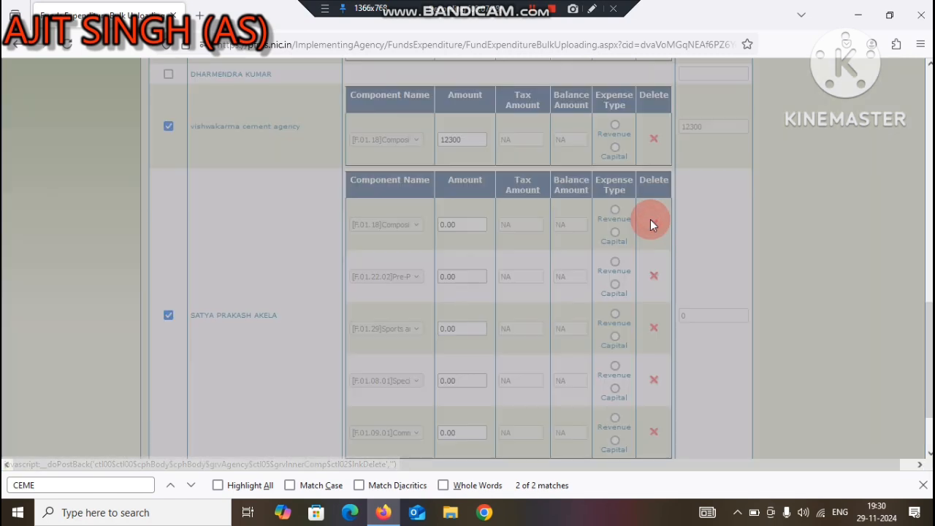
left_click(449, 224)
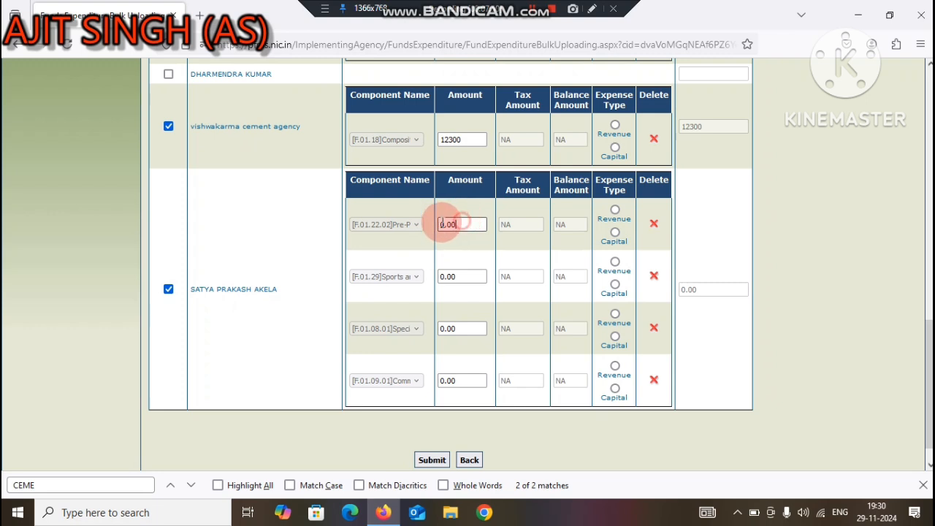
left_click_drag(449, 225, 417, 223)
type("3000")
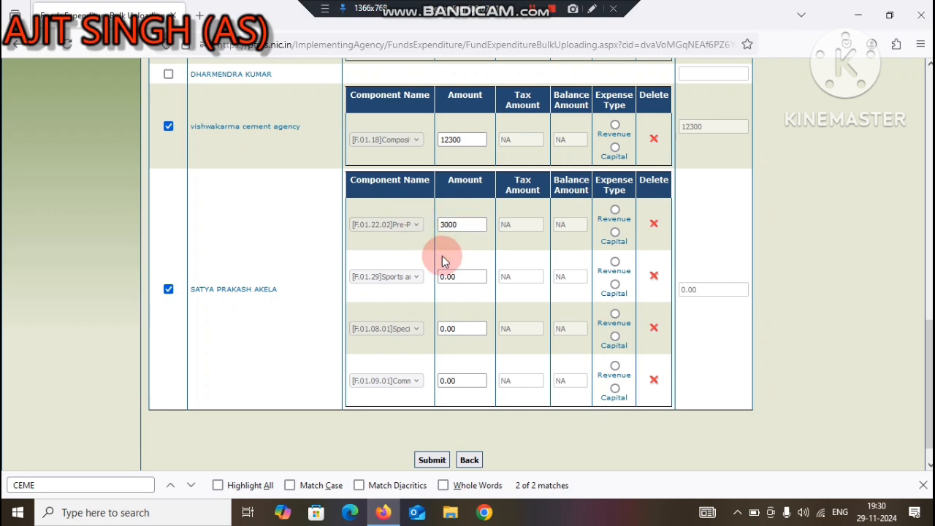
Step: Delete the last vendor's Sports and Physical Education row and set its Special Training amount to 326 and component F.01.09.01 to 250
left_click_drag(463, 276, 443, 275)
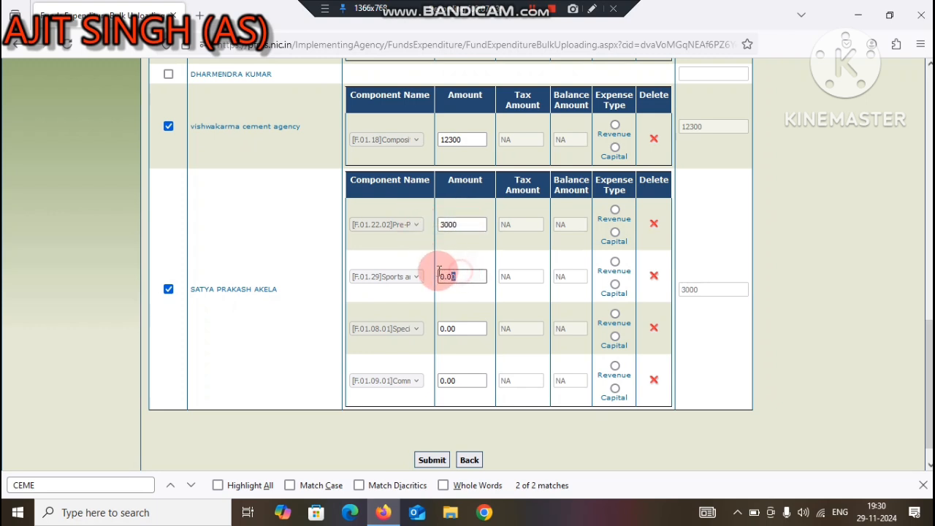
left_click(654, 276)
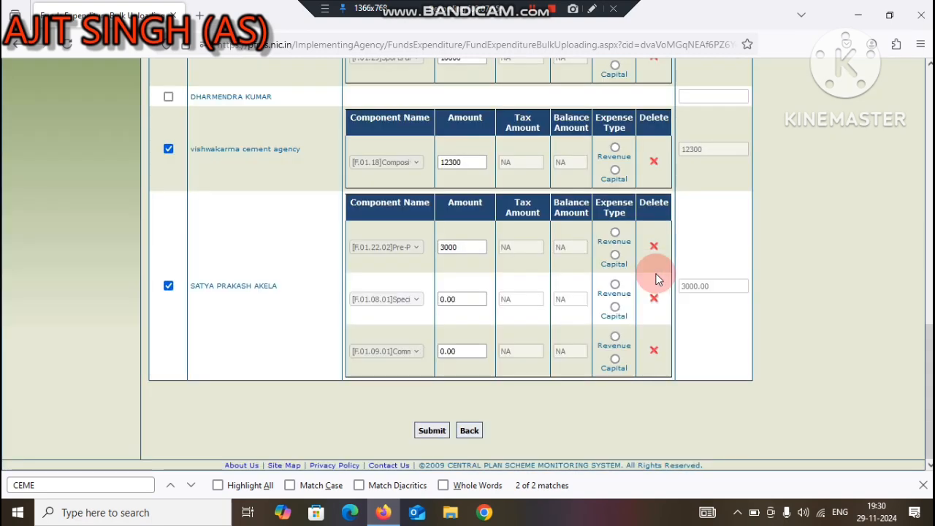
left_click(475, 300)
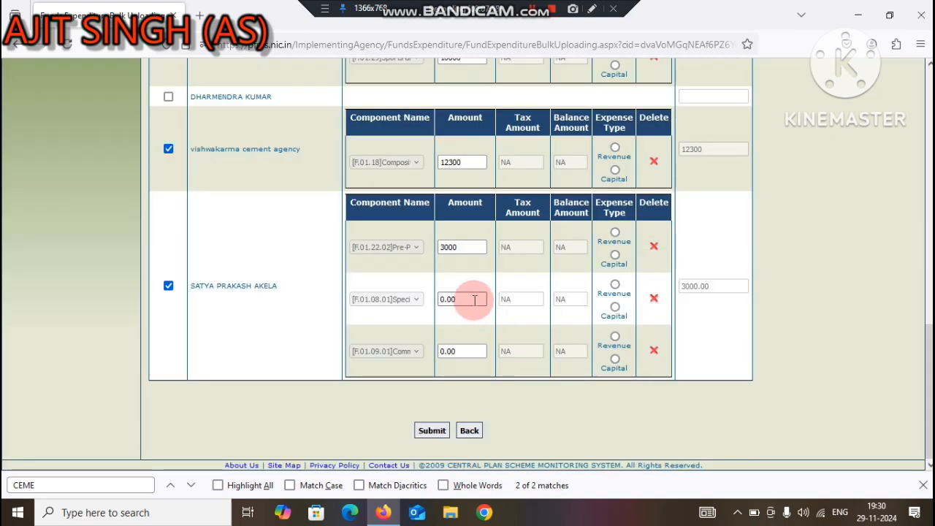
left_click_drag(475, 299, 437, 299)
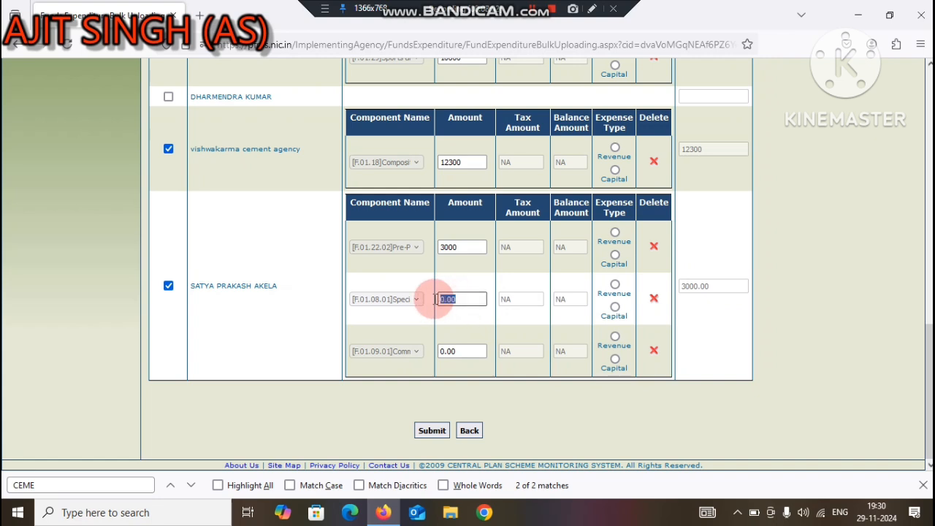
type("326")
left_click_drag(477, 351, 411, 346)
type("250")
left_click(432, 433)
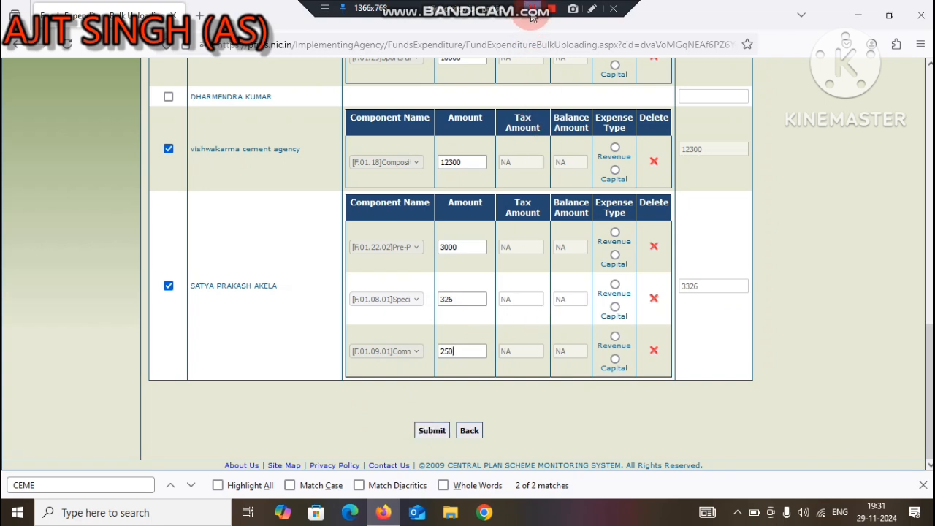
left_click(539, 249)
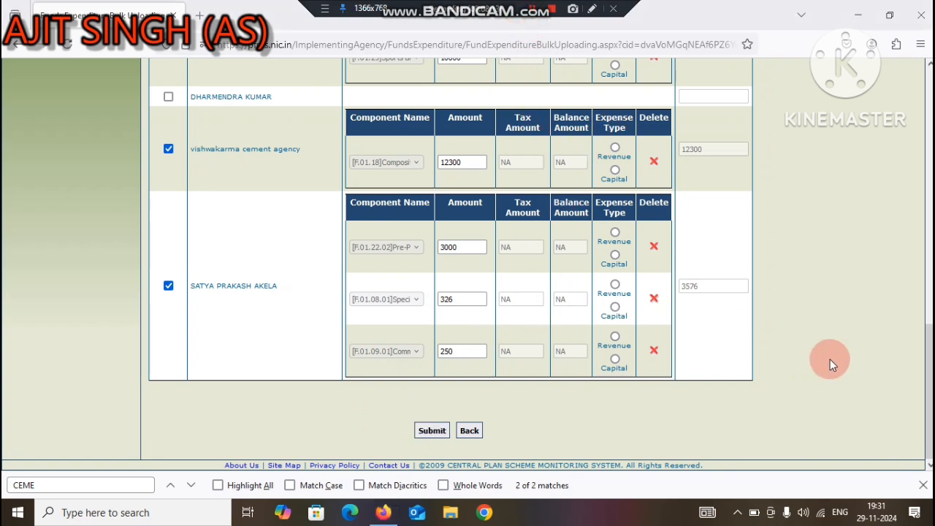
Step: Set the default expense type of the expenditure to Revenue
left_click_drag(929, 354, 929, 283)
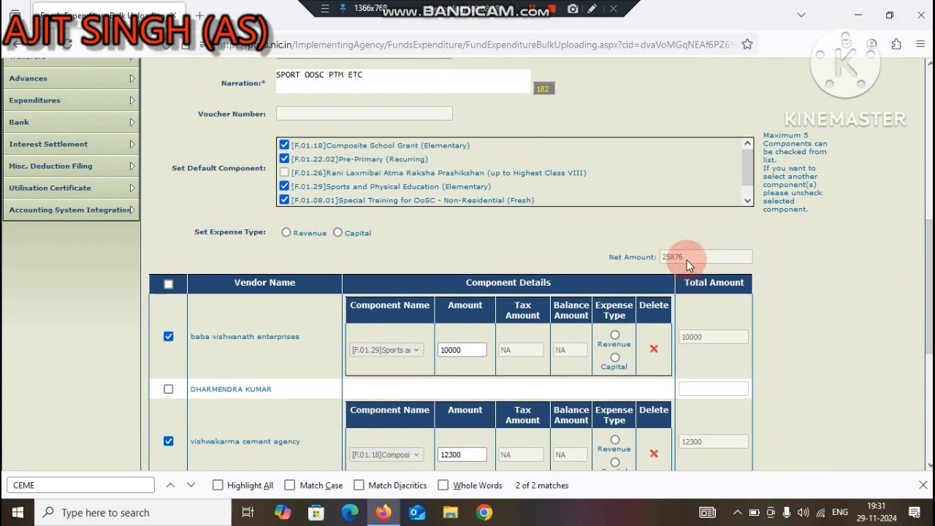
left_click_drag(666, 257, 440, 261)
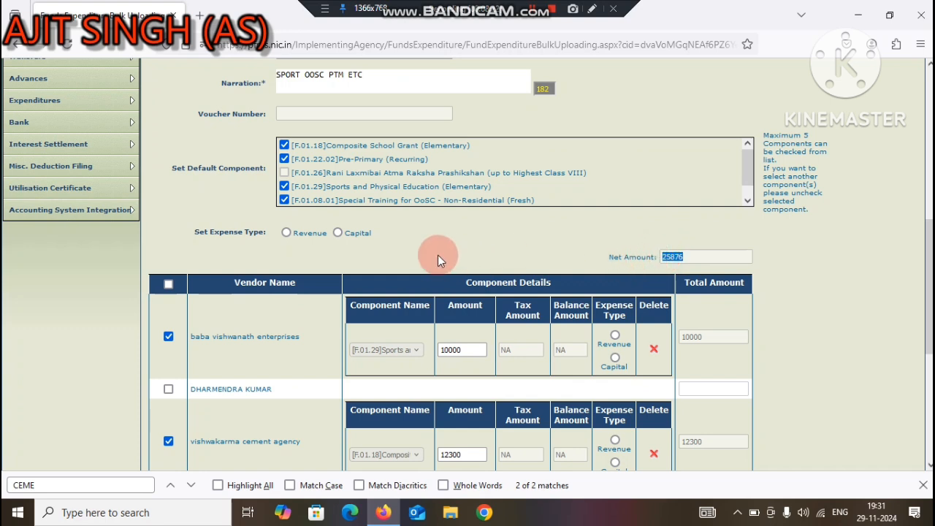
left_click(287, 233)
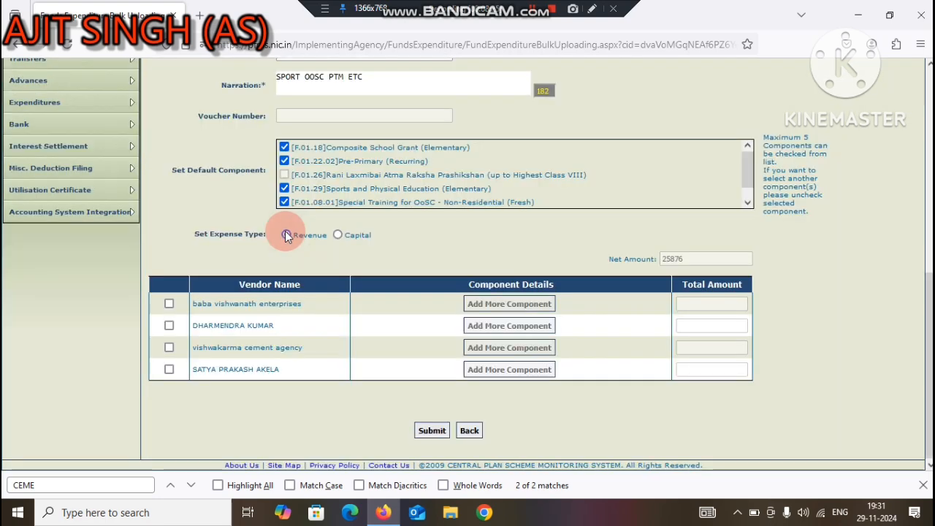
left_click(287, 235)
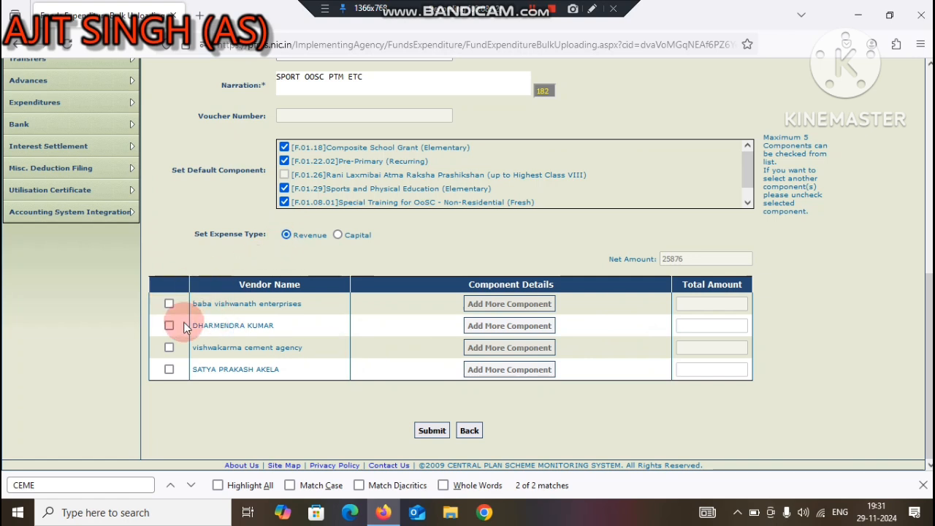
Step: Include the three vendors again, keeping only Sports at 10000 for baba vishwanath enterprises and Composite School Grant at 12300 for vishwakarma cement agency
left_click(169, 304)
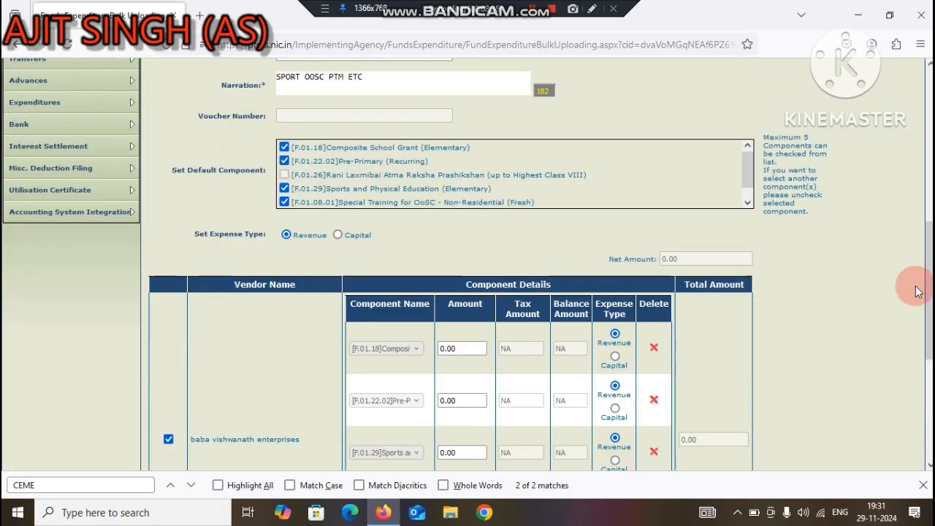
left_click_drag(930, 293, 929, 333)
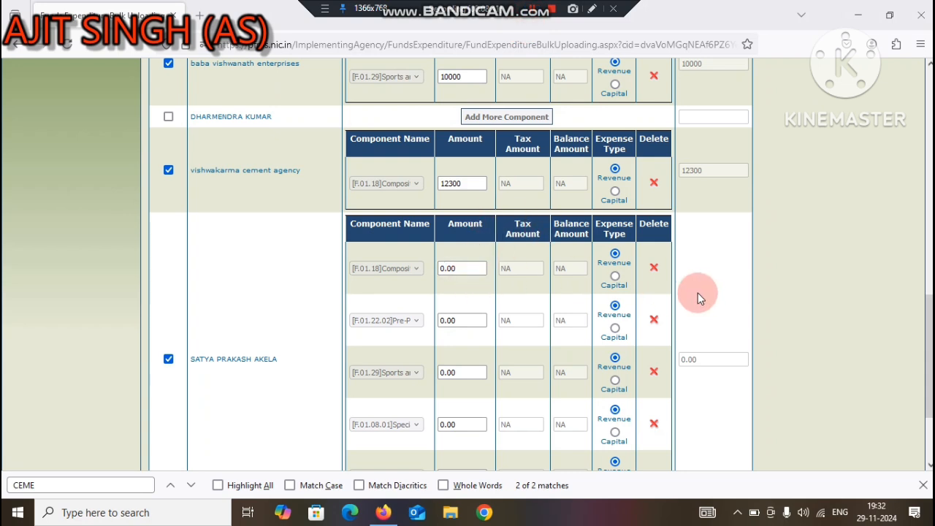
Step: For the last vendor, keep only Pre-Primary (Recurring) at 3000, Special Training for OoSC at 326 and component F.01.09.01 at 250
left_click(653, 267)
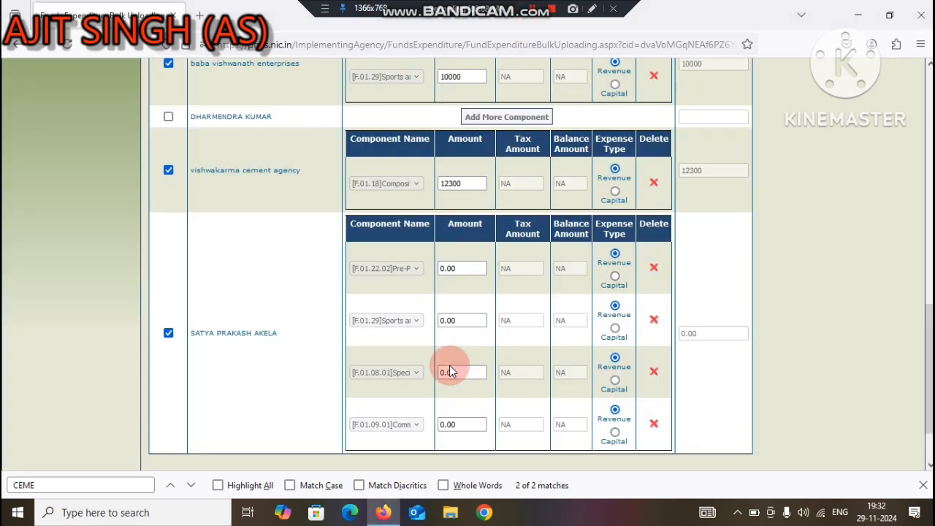
left_click_drag(465, 425, 443, 424)
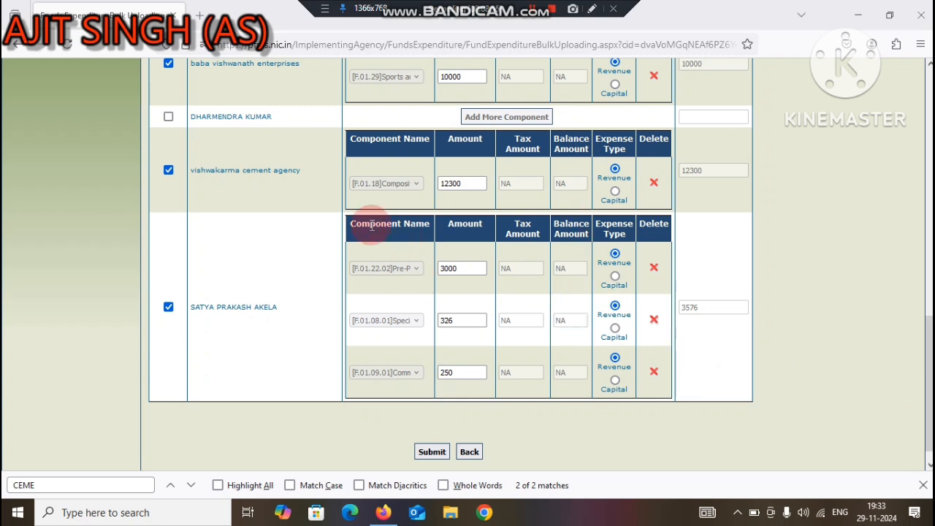
Step: Check the vendors' component entries and set the Expenditure Amount to the net amount of 25876
scroll(917, 342, "up", 5)
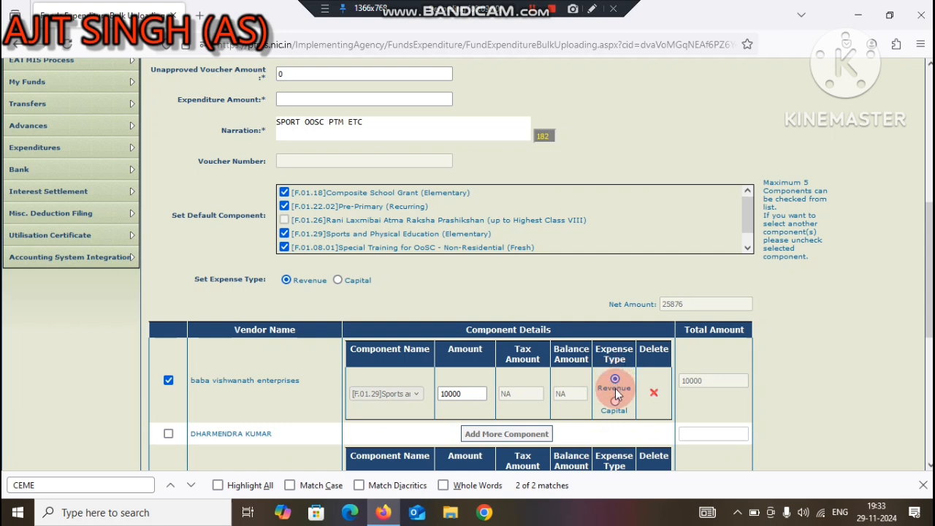
scroll(467, 328, "down", 1)
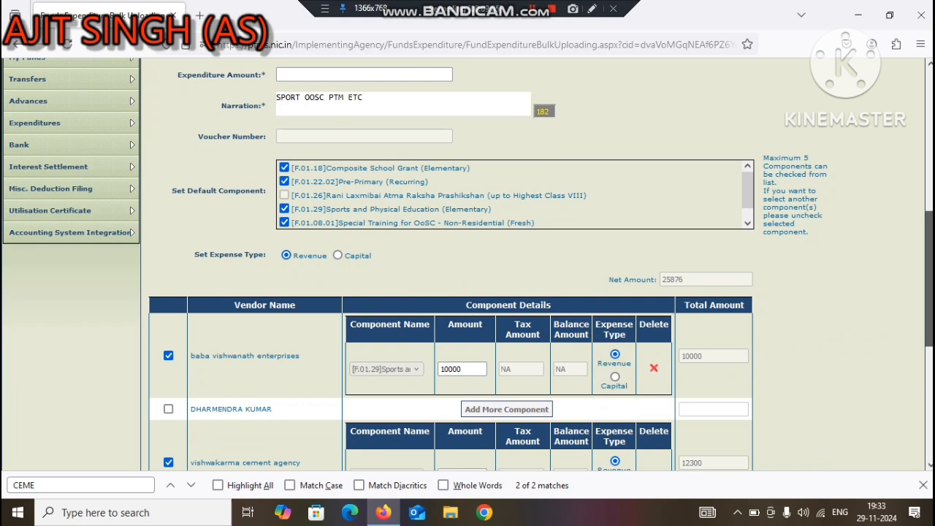
scroll(928, 278, "down", 1)
left_click_drag(716, 273, 455, 169)
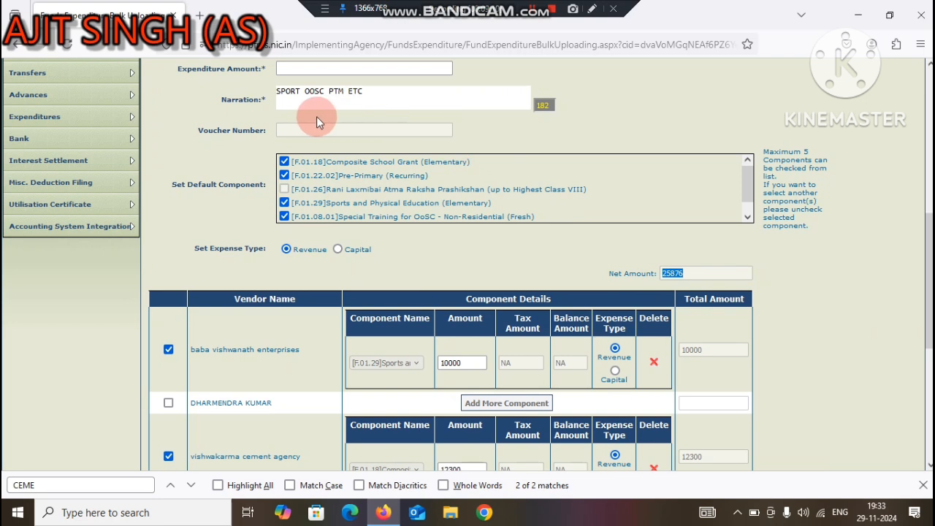
scroll(825, 188, "up", 3)
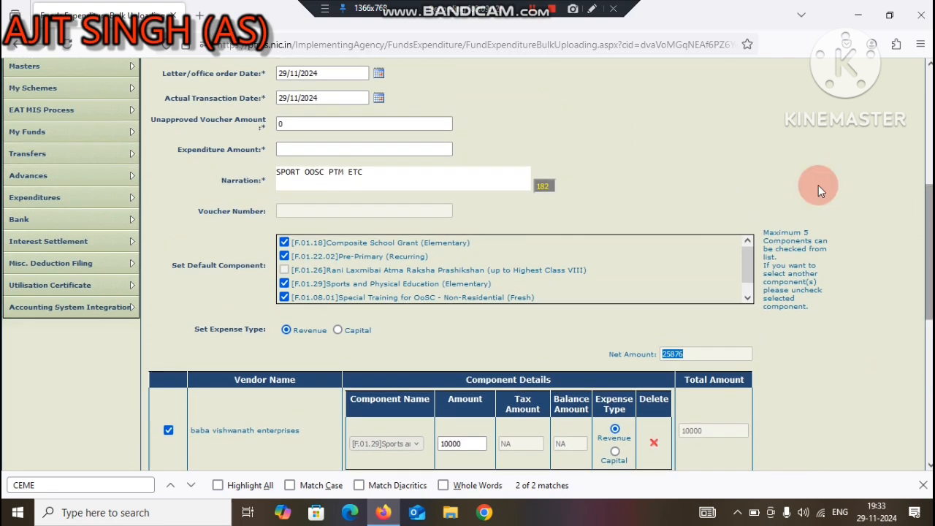
left_click(343, 148)
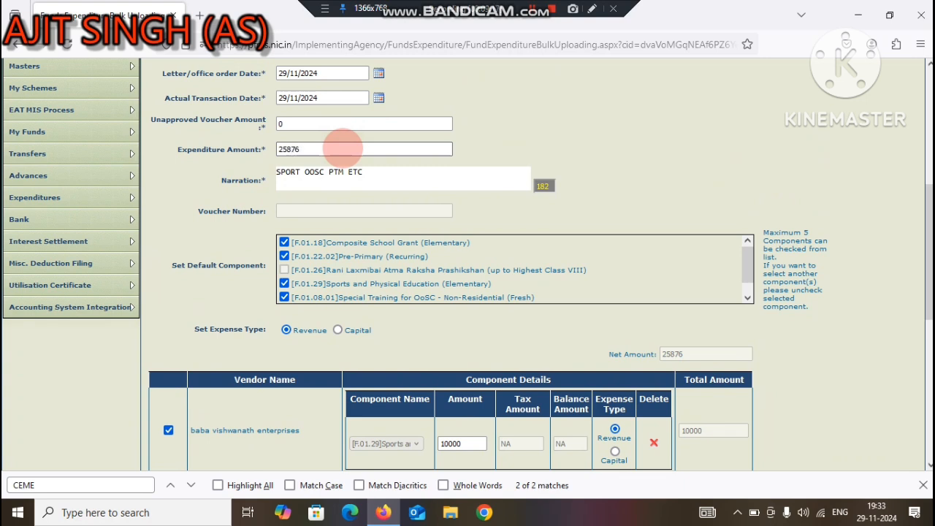
Step: Submit the bulk expenditure, acknowledge the saved voucher and proceed with the payee details
scroll(926, 248, "down", 2)
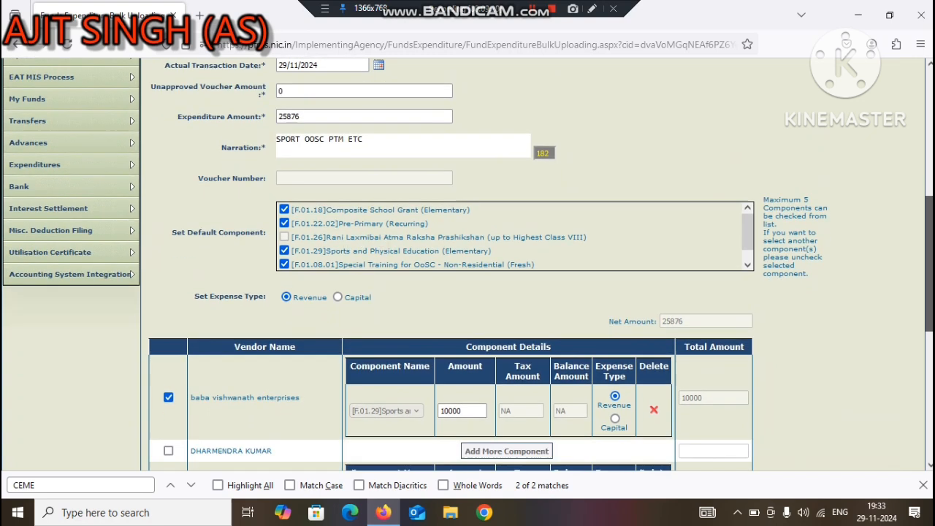
scroll(926, 248, "down", 5)
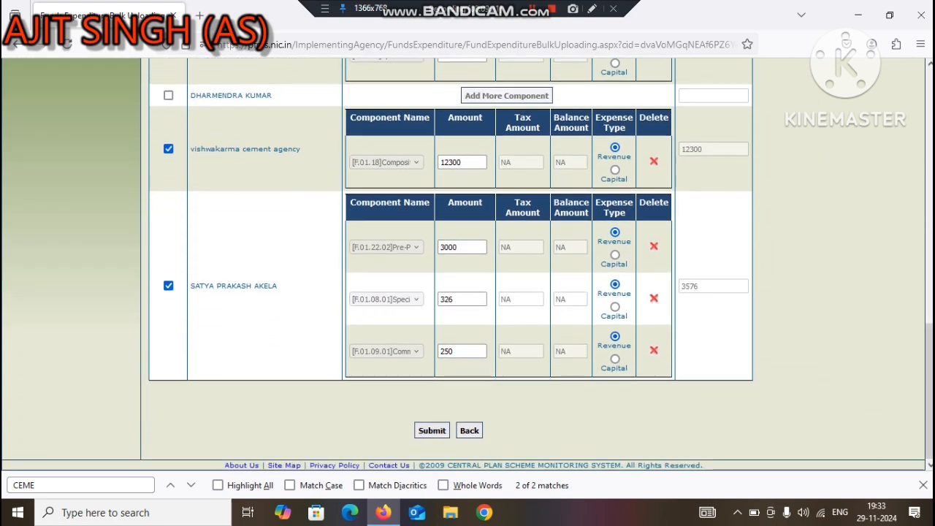
left_click(431, 433)
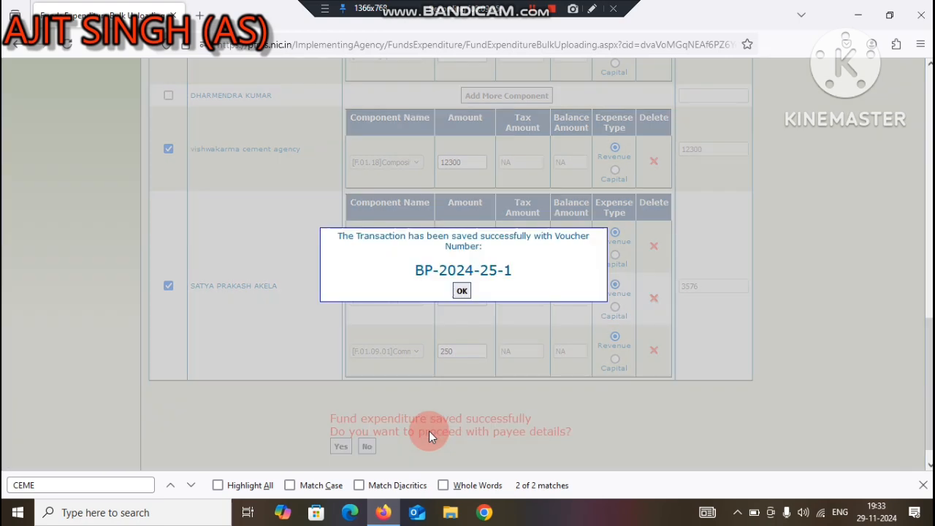
left_click(461, 290)
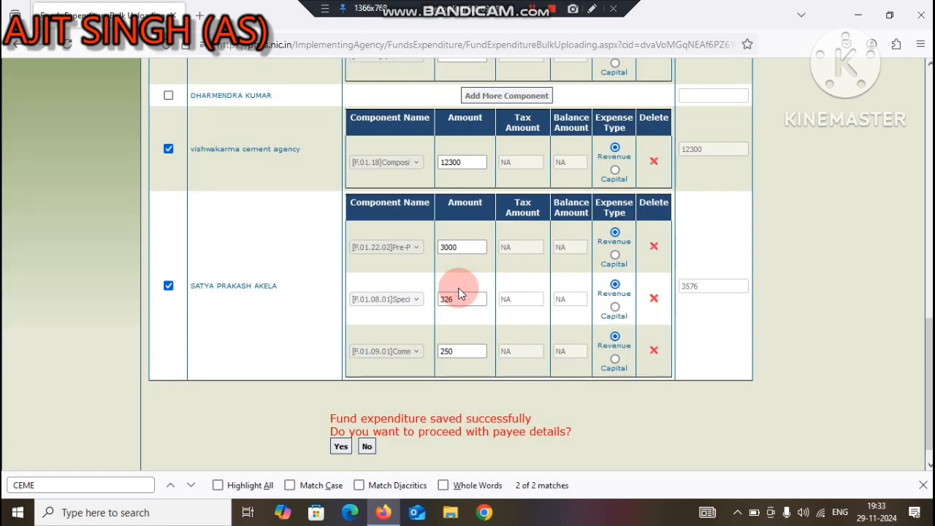
left_click(339, 449)
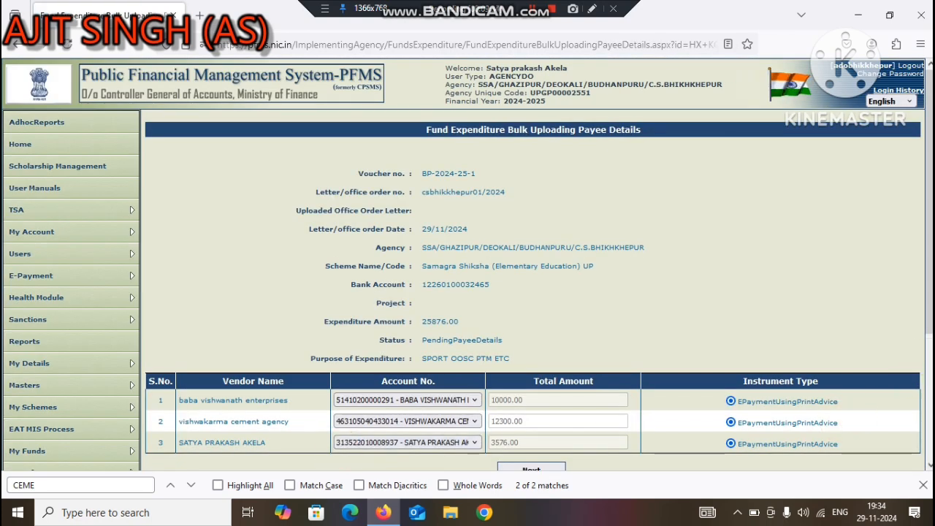
Step: Load the e-payment details and set the three vendors' passbook narrations, in listed order, to SPORT, COMPOSITE GRANT and PTM OOSC ETC
scroll(409, 424, "down", 3)
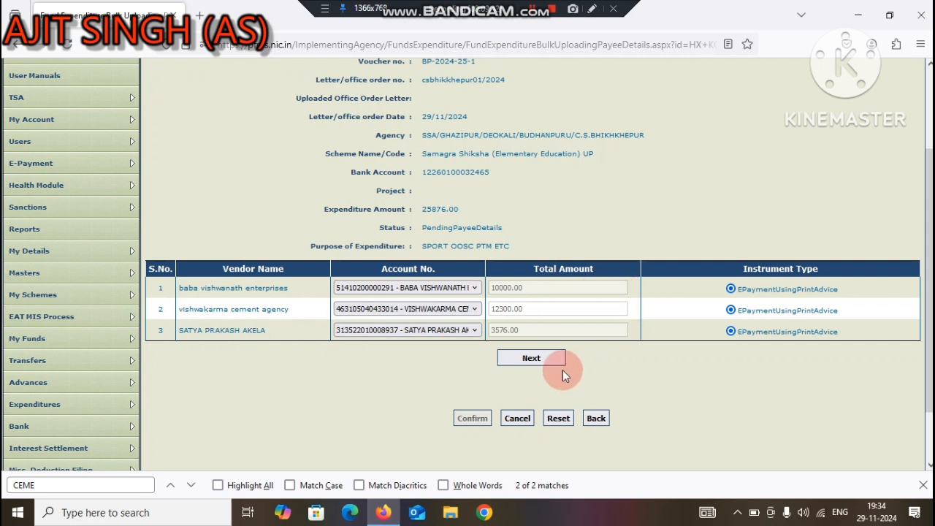
left_click(536, 360)
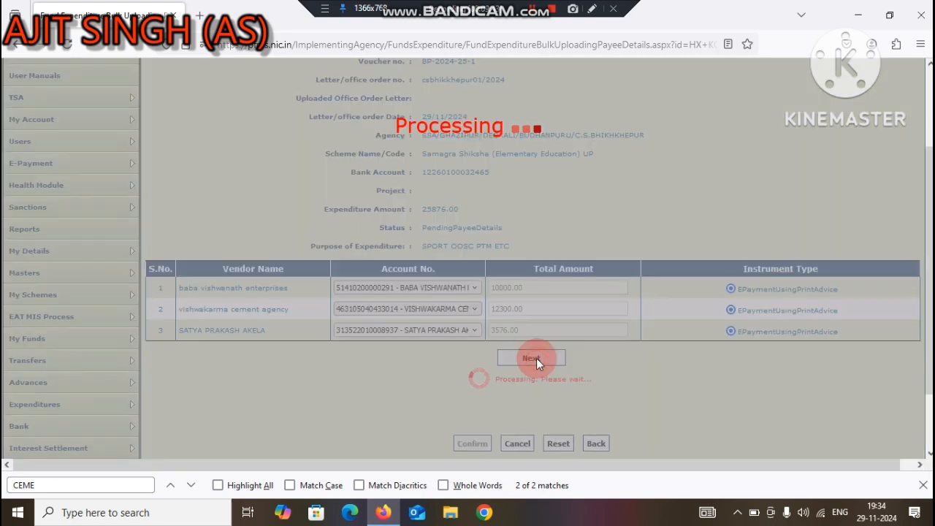
scroll(536, 366, "down", 3)
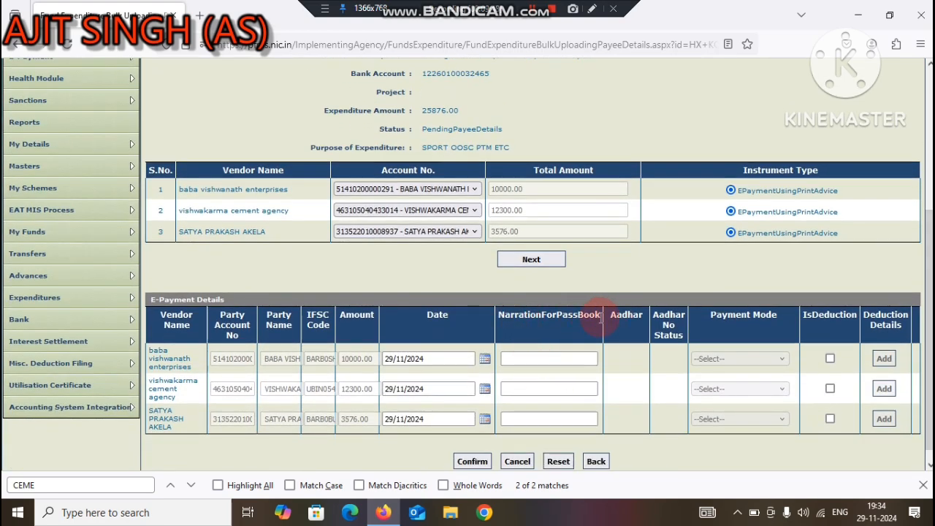
left_click(529, 358)
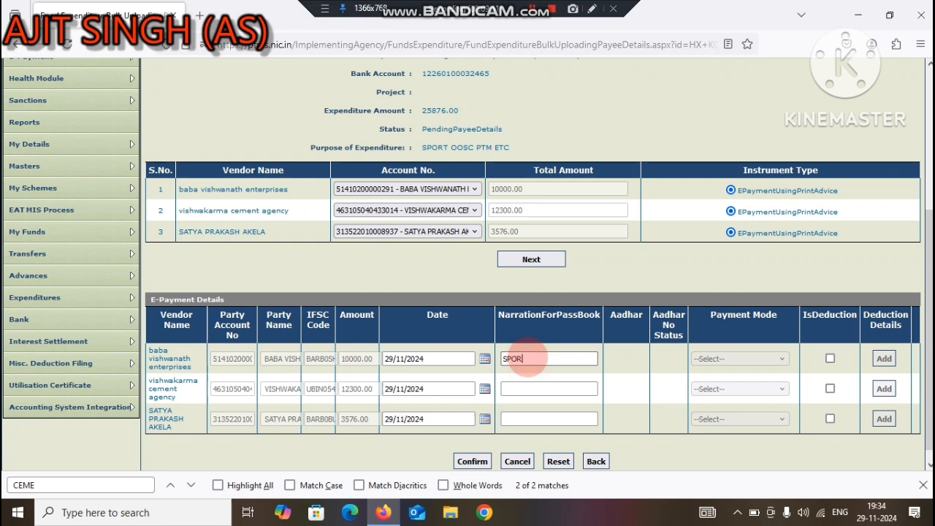
left_click(511, 388)
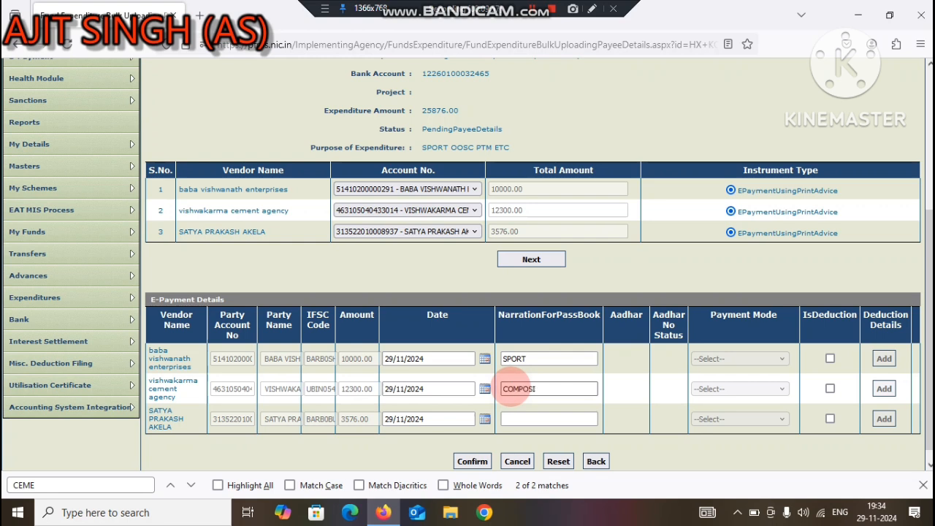
type("COMPOSITE GRANT")
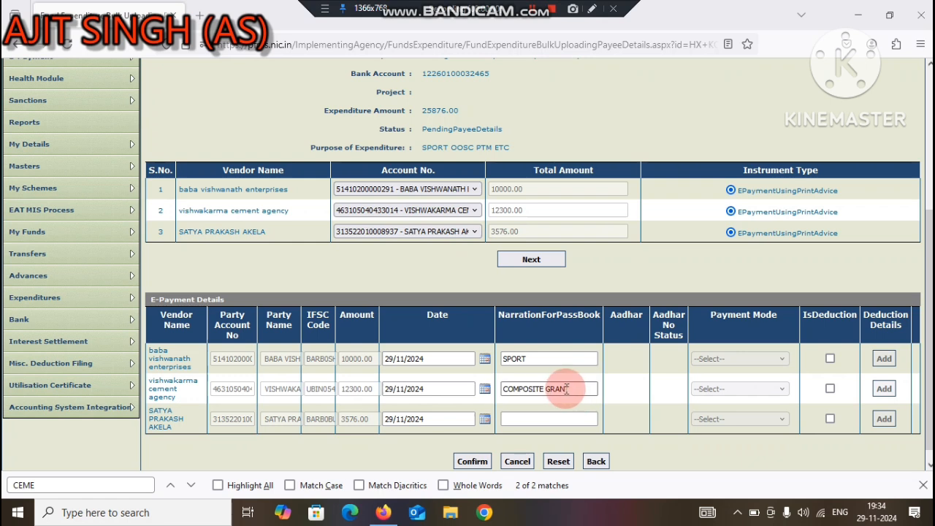
left_click(522, 419)
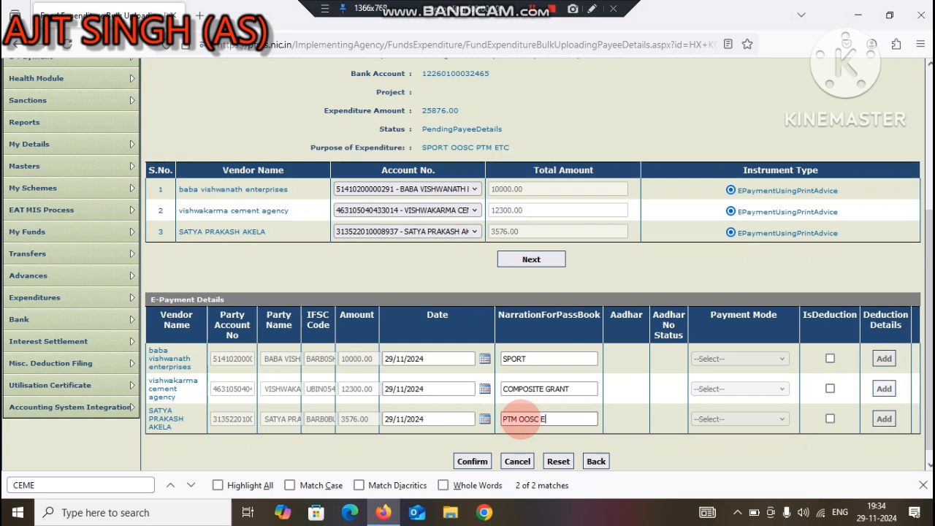
Step: Confirm the payee details and continue to the expenditure details report, reviewing it down to the approval options
left_click(467, 462)
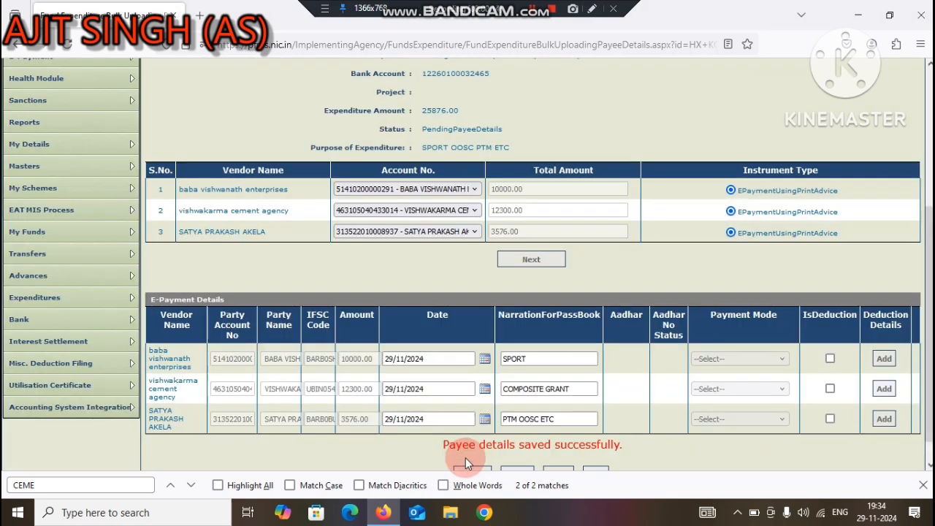
scroll(439, 432, "down", 1)
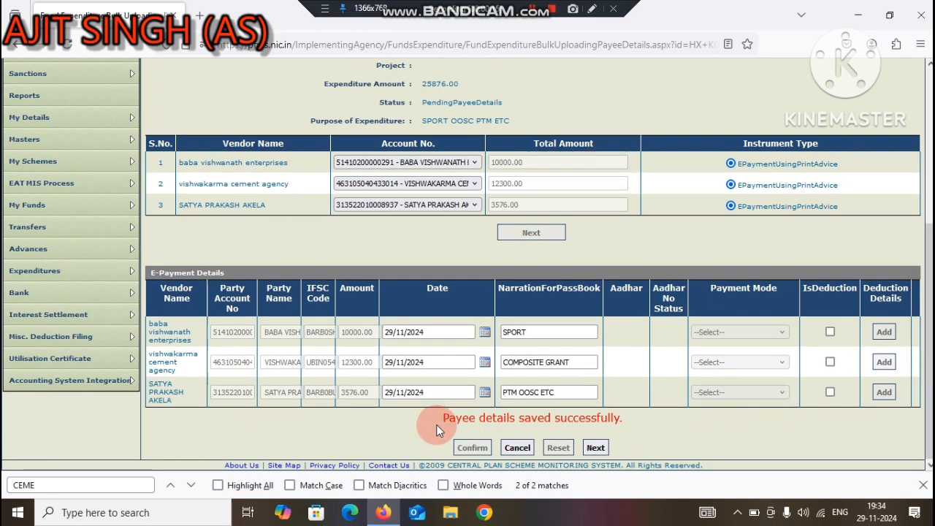
left_click(596, 448)
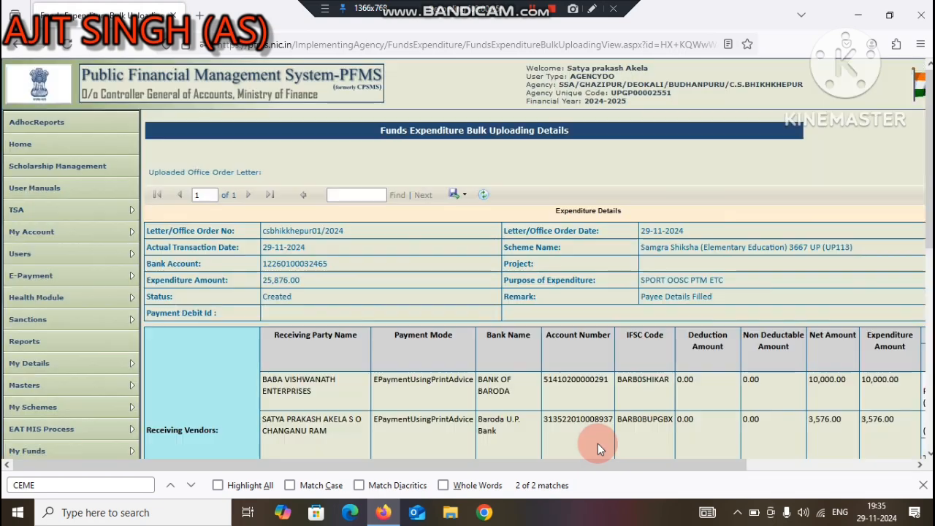
scroll(533, 292, "down", 4)
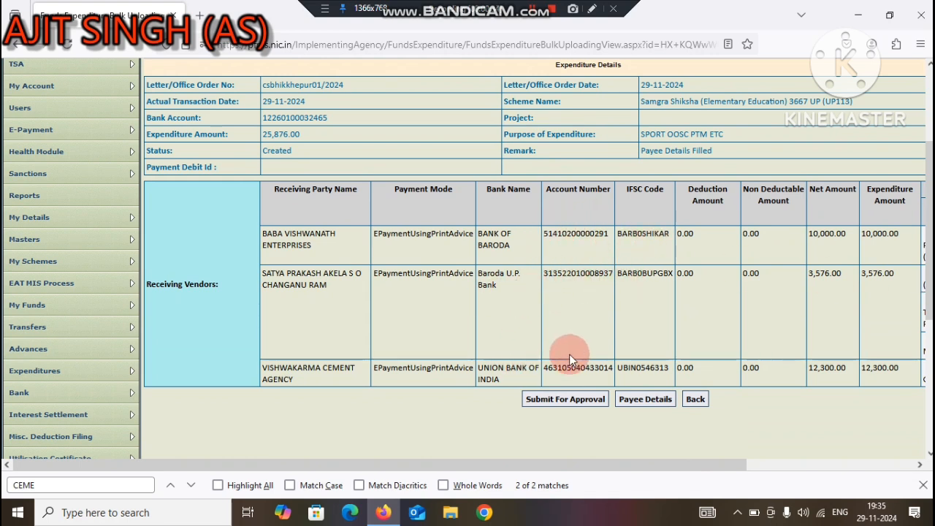
Step: Submit the bulk expenditure for approval and switch from the operator account to the agency's AGENCYDA approver account
left_click(562, 404)
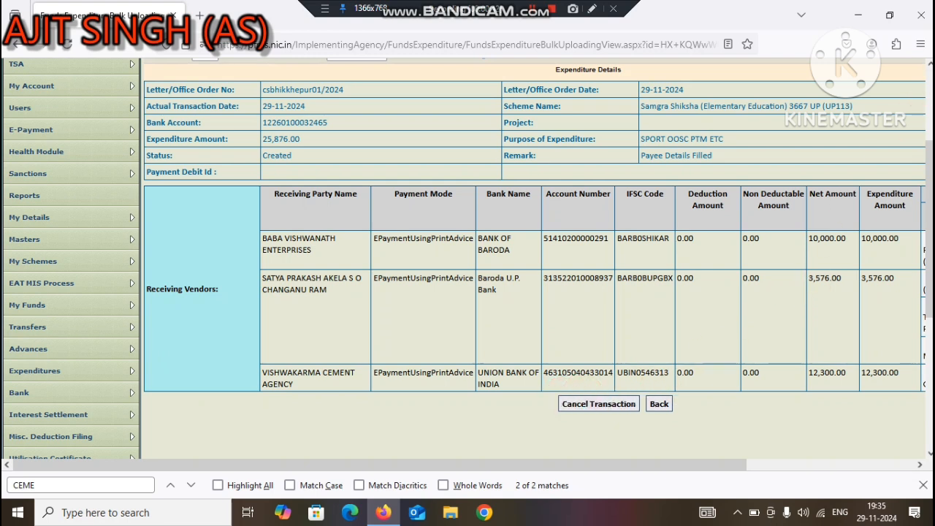
scroll(533, 292, "up", 4)
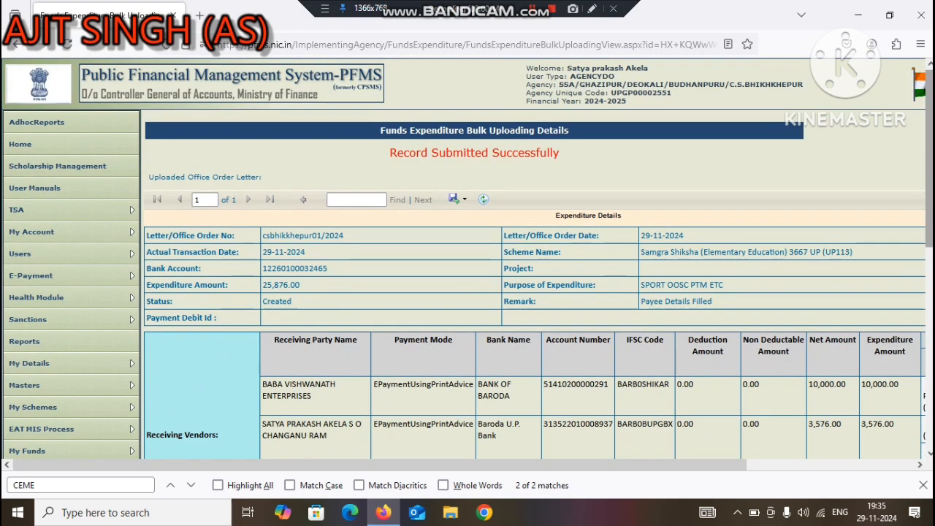
left_click(824, 124)
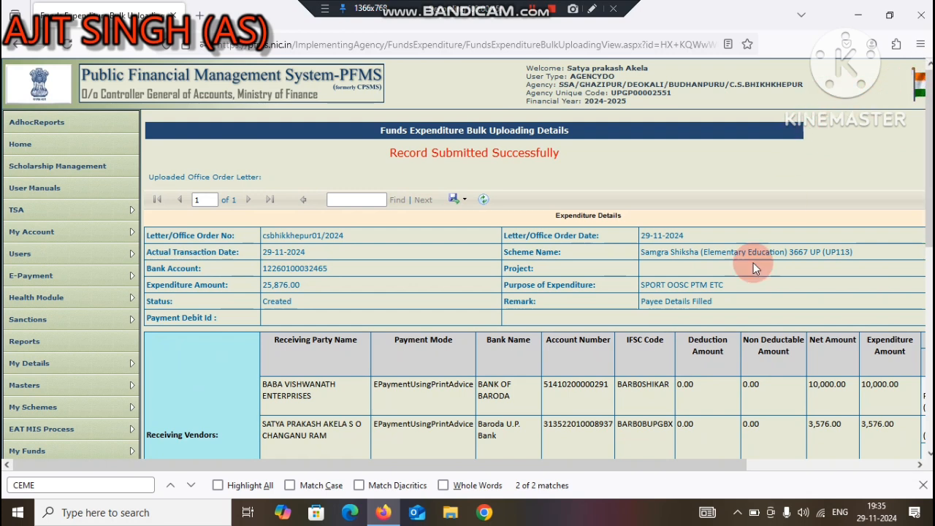
left_click(768, 463)
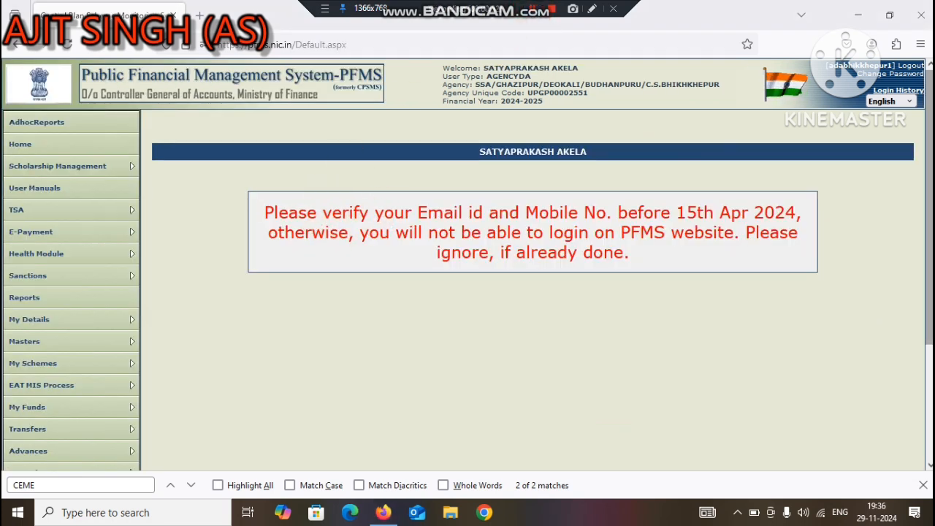
Step: In bulk fund expenditure management, list the UP113 - Samgra Shiksha (Elementary Education) 3667 UP expenditures and open the submitted 29/11/2024 order
scroll(233, 411, "down", 3)
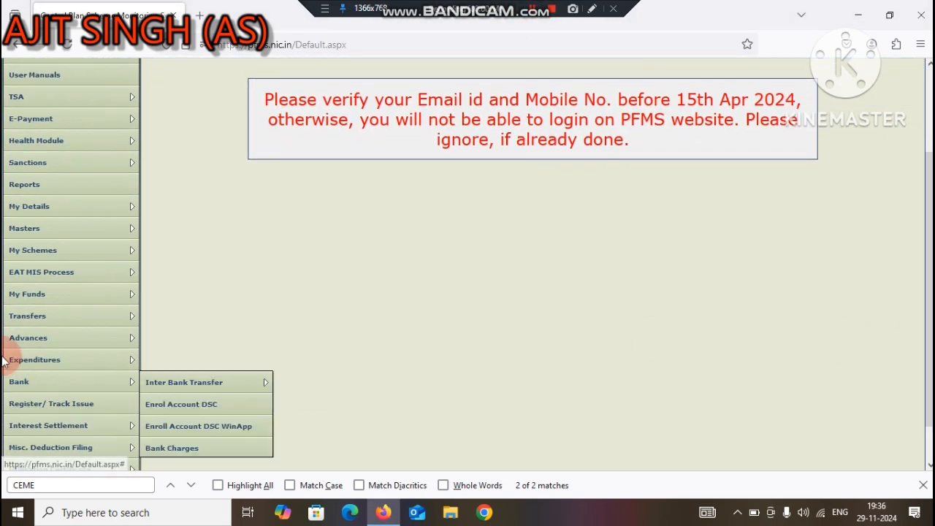
mouse_move(37, 359)
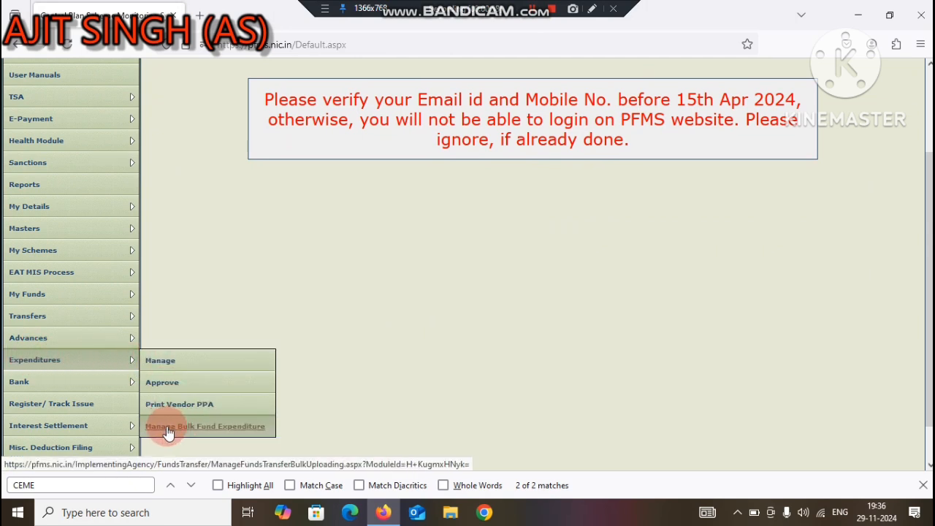
left_click(208, 428)
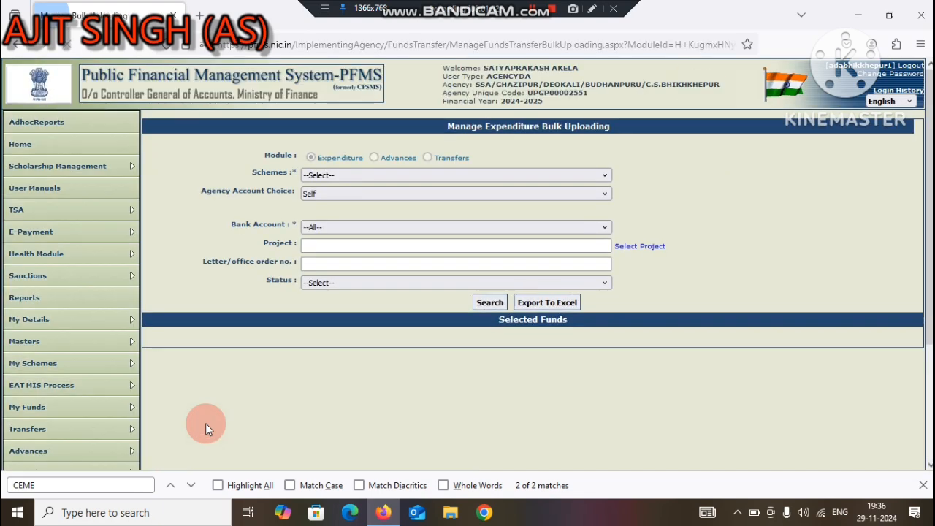
left_click(383, 174)
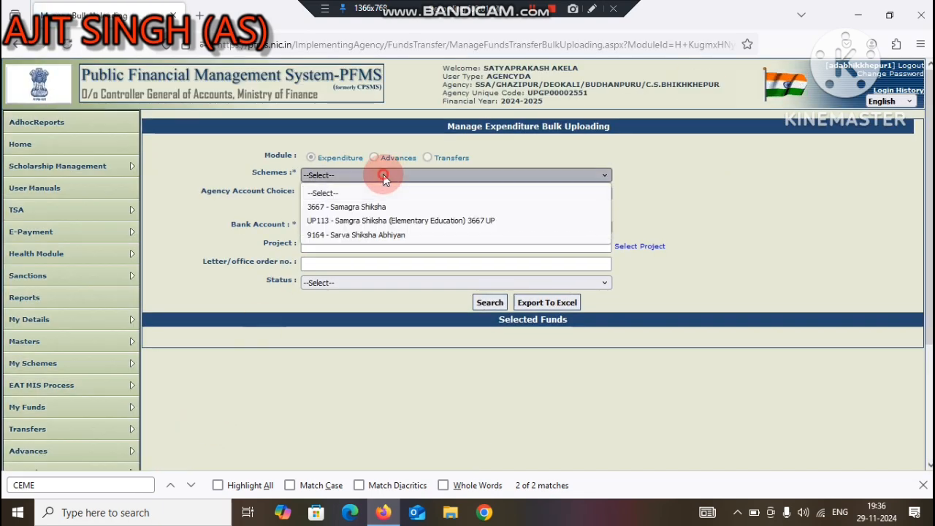
left_click(348, 221)
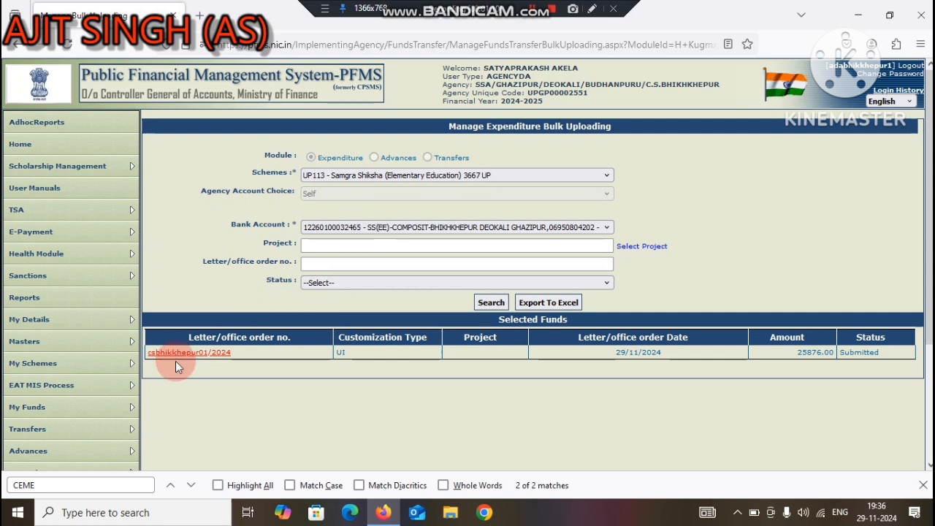
left_click(212, 353)
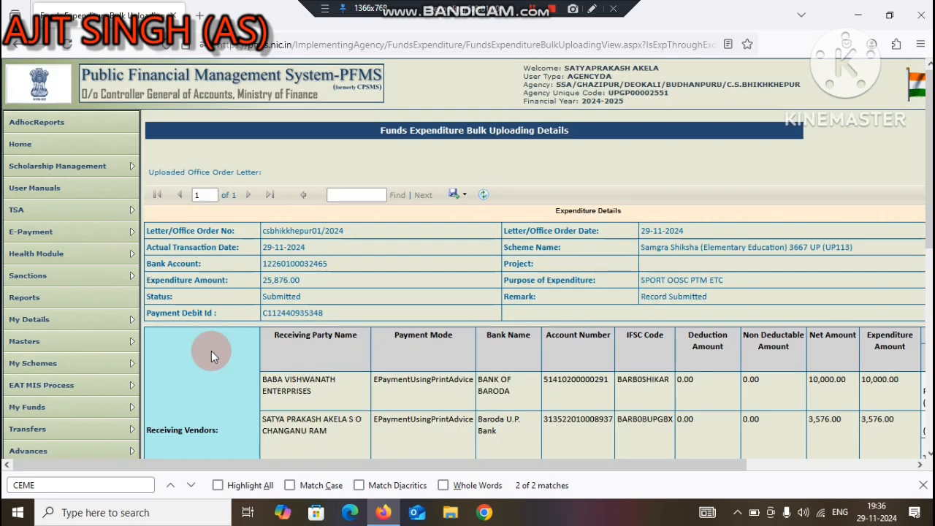
Step: Capture the expenditure details report, including the receiving vendors table, as a downloaded region screenshot
left_click_drag(930, 182, 929, 248)
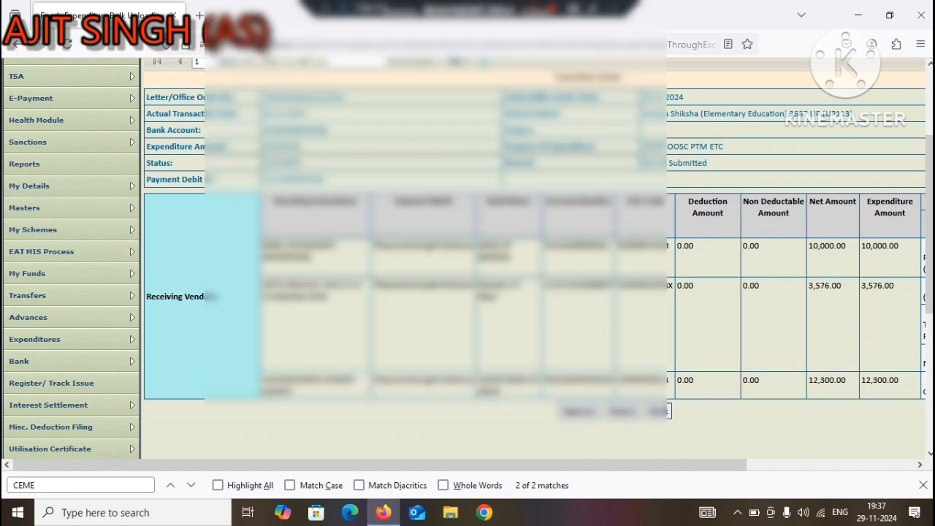
key("ctrl+shift+s")
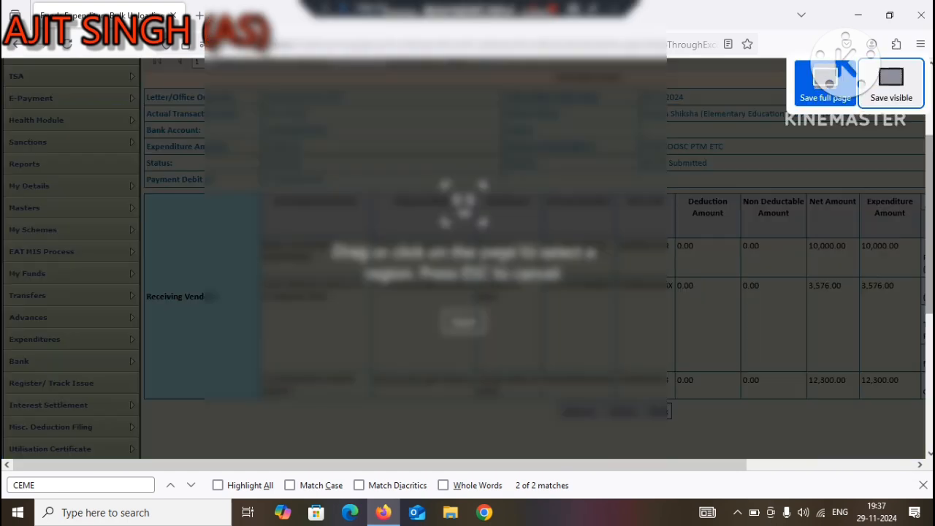
left_click_drag(149, 75, 922, 444)
left_click(893, 434)
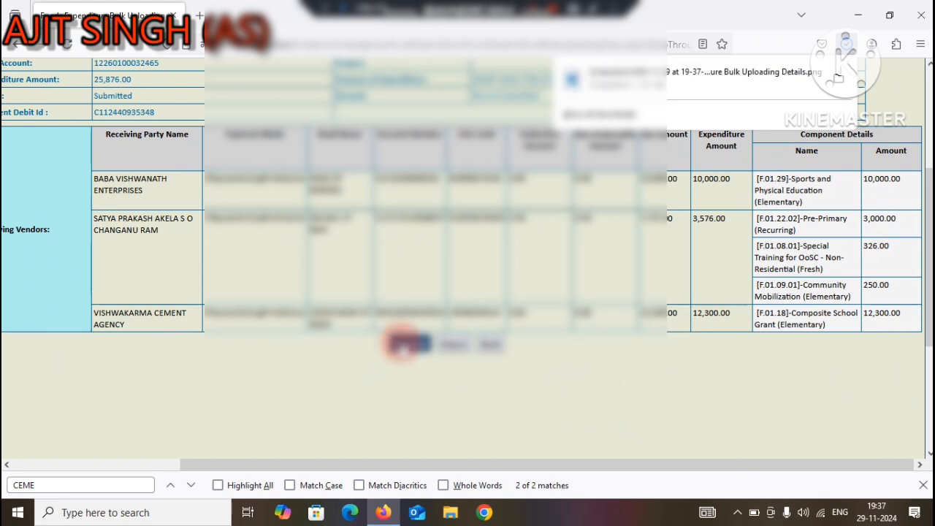
Step: Approve the bulk expenditure with the remark Approved ok and accept the PPA processing notice
left_click(406, 344)
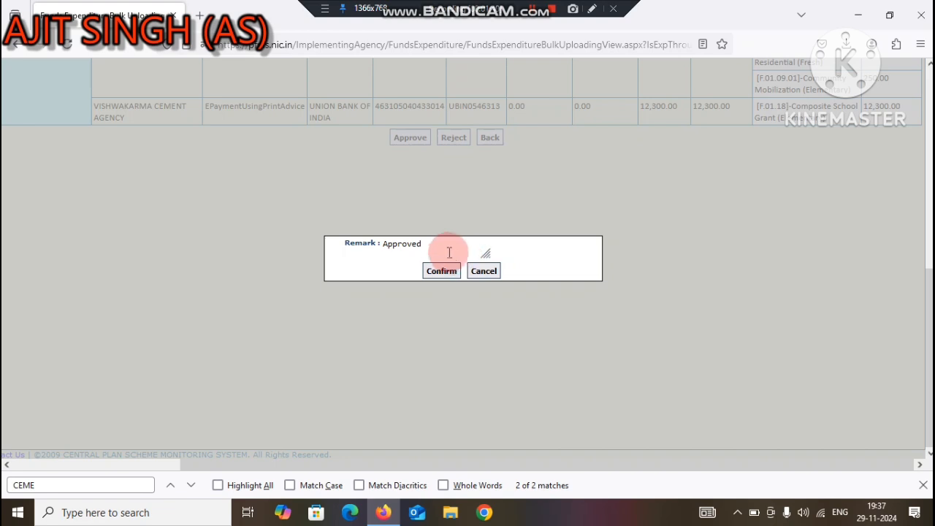
left_click(439, 250)
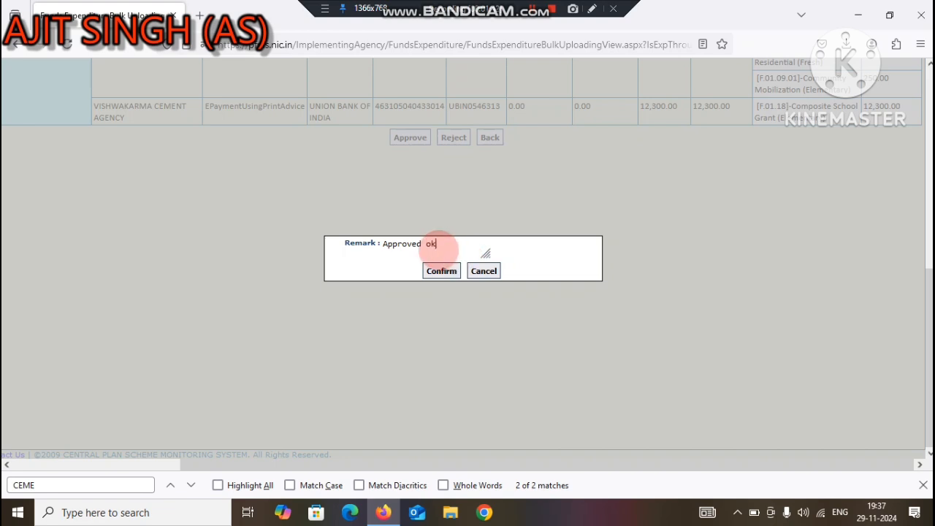
left_click(432, 277)
left_click(431, 275)
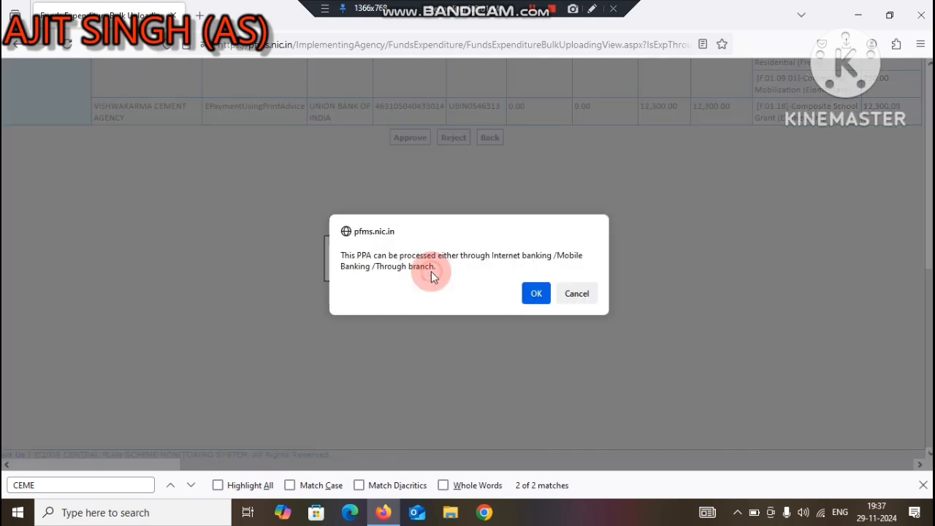
left_click(541, 296)
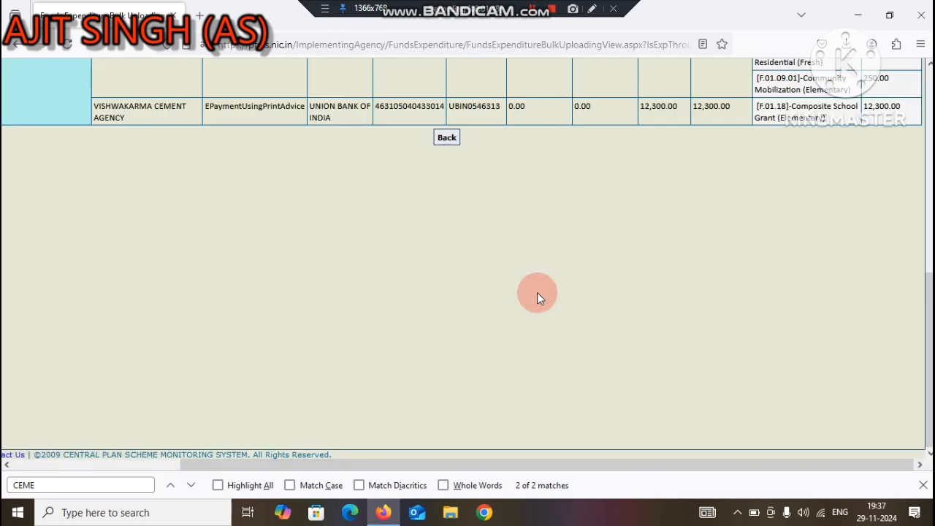
Step: Return to the bulk expenditure list and rerun the search to check the order's approval status
left_click_drag(929, 305, 930, 221)
left_click(447, 363)
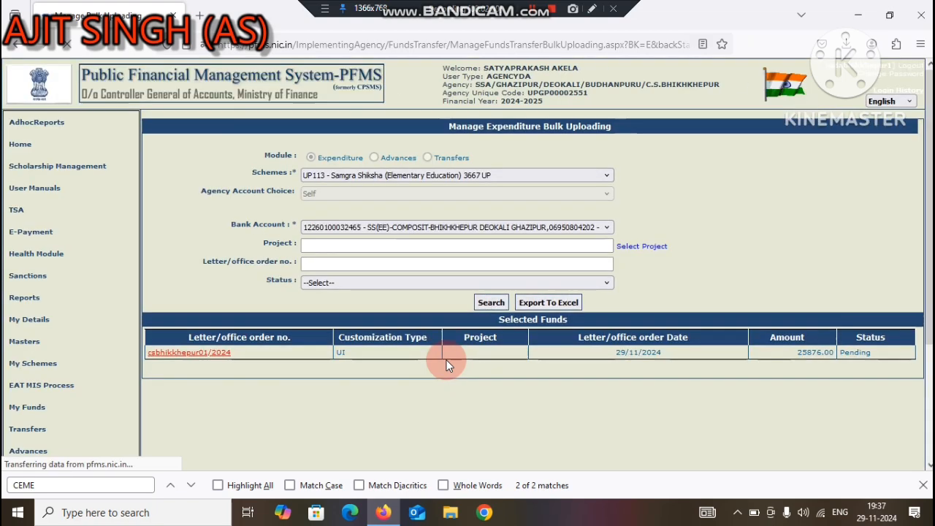
left_click_drag(872, 353, 842, 354)
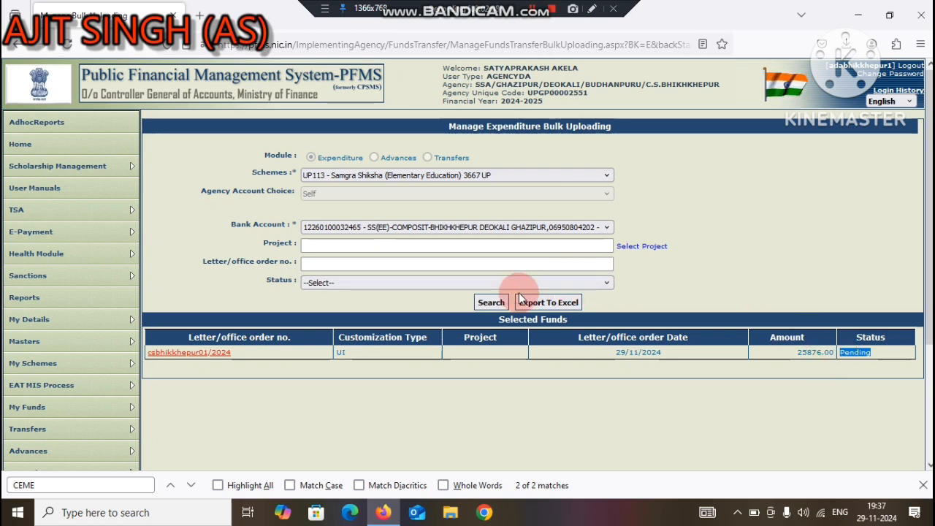
left_click(491, 303)
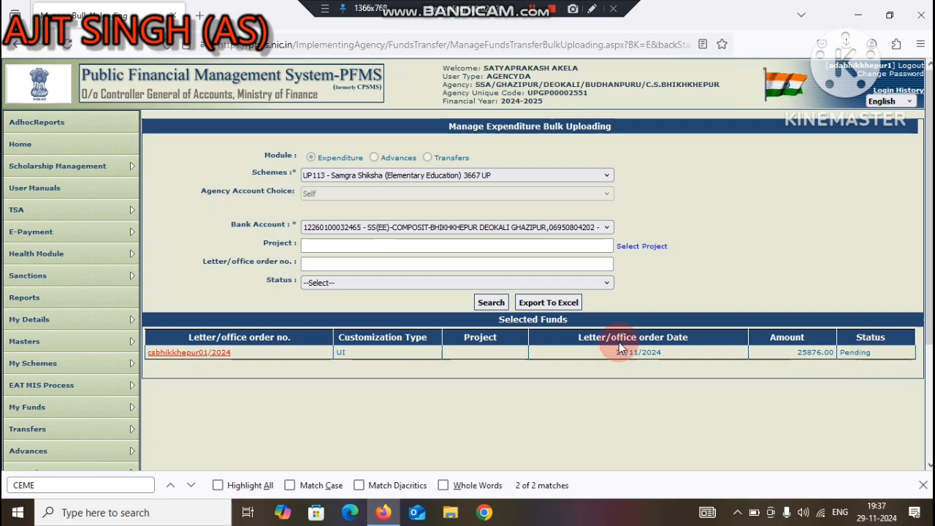
left_click(488, 304)
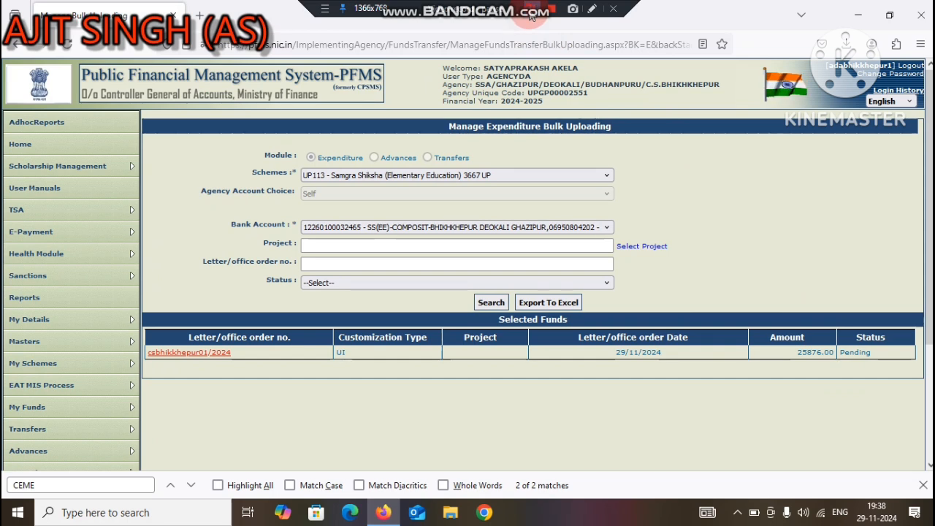
left_click(481, 304)
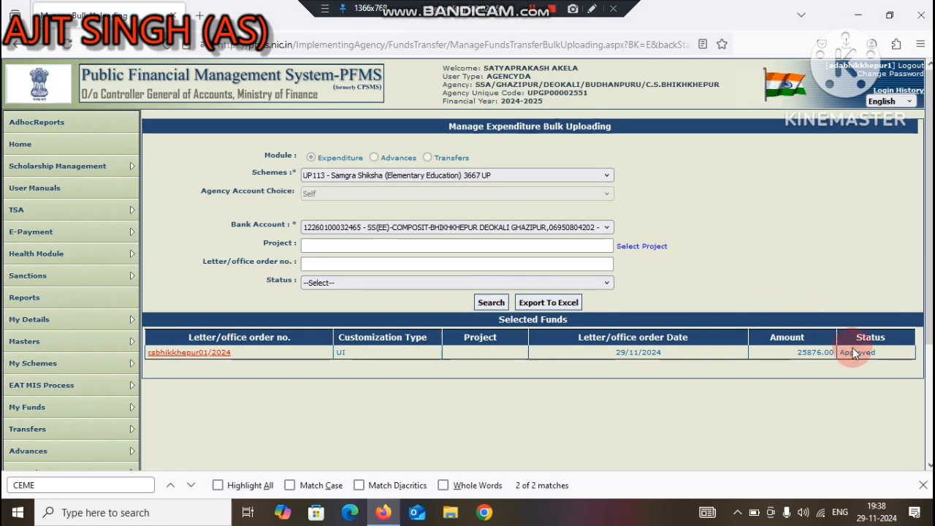
Step: Reopen the approved order, generate its print payment advice and acknowledge the PPA validity notice
left_click(200, 354)
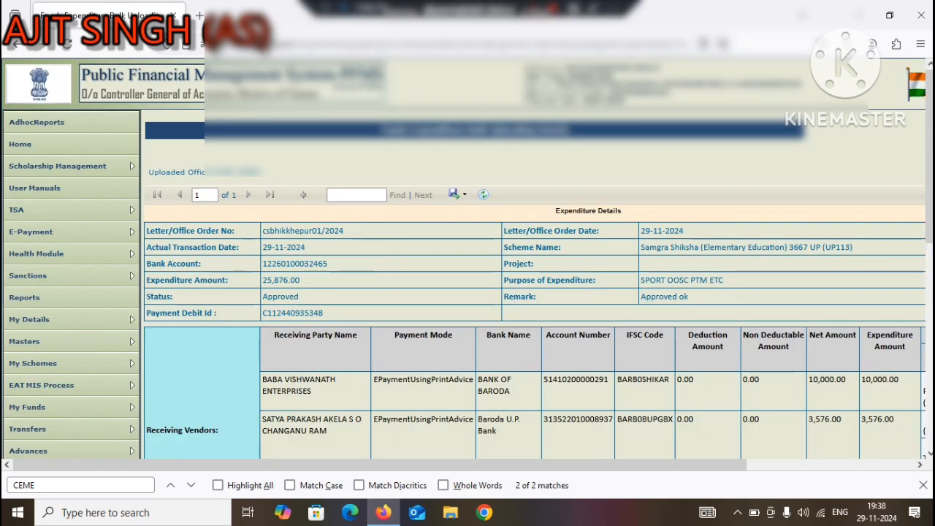
scroll(534, 256, "down", 5)
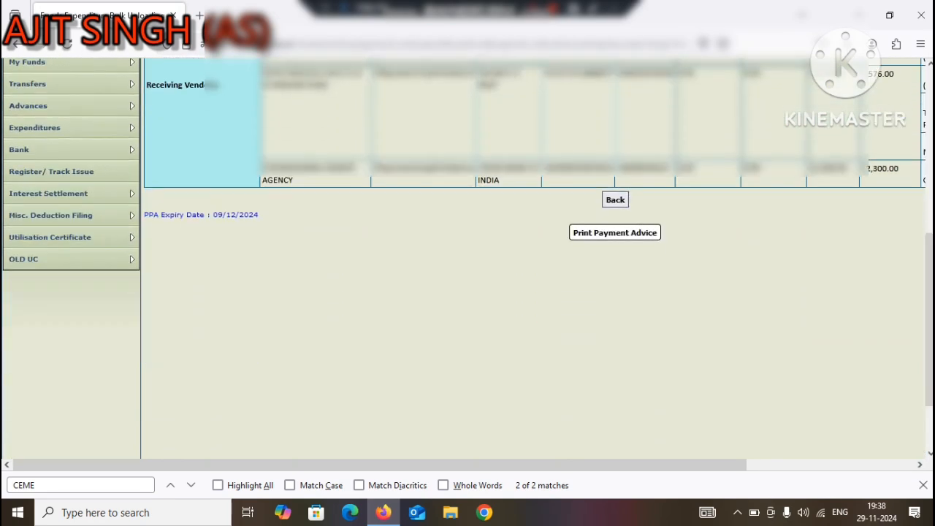
left_click(620, 236)
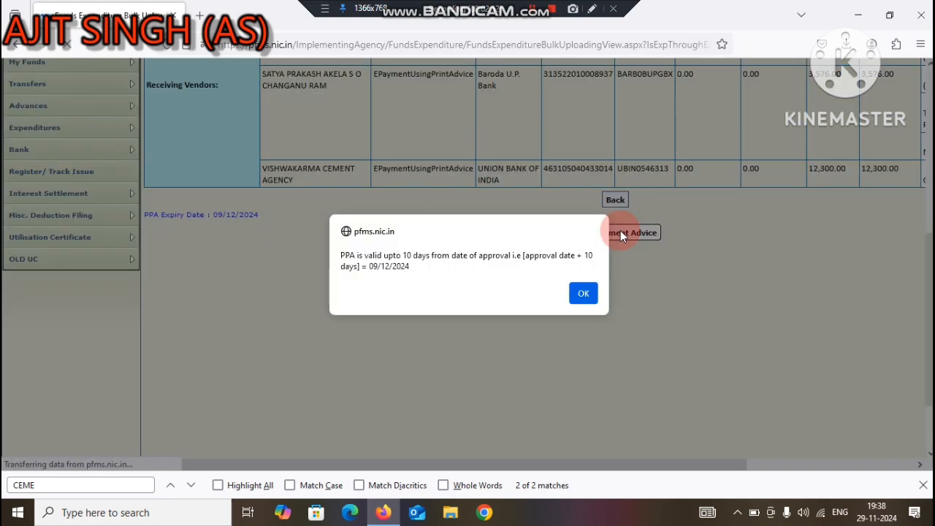
left_click(583, 296)
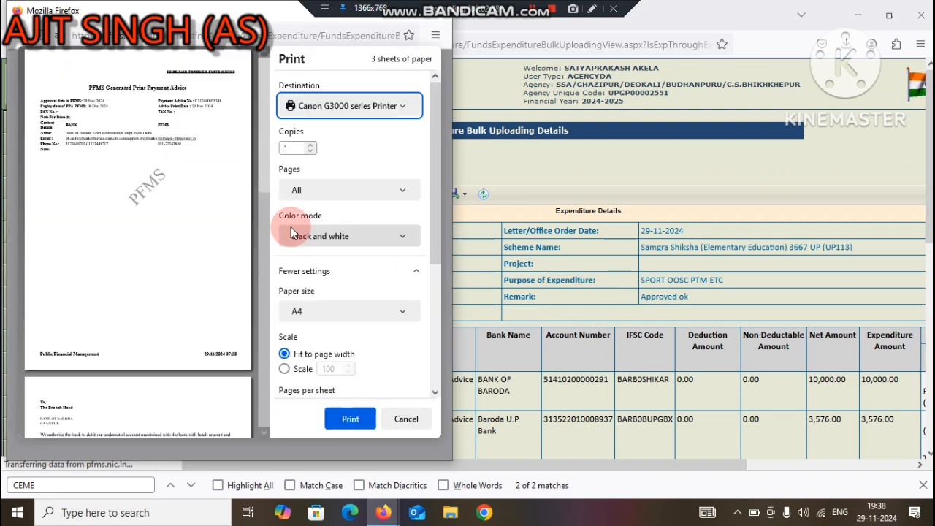
Step: Set the payment advice print destination to Microsoft Print to PDF with the scale at 100
left_click(352, 106)
left_click(332, 127)
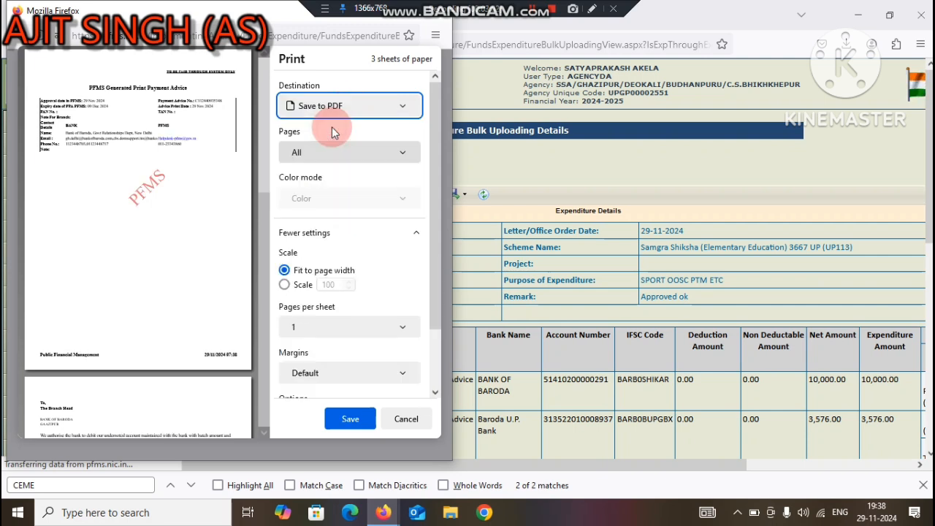
left_click(332, 109)
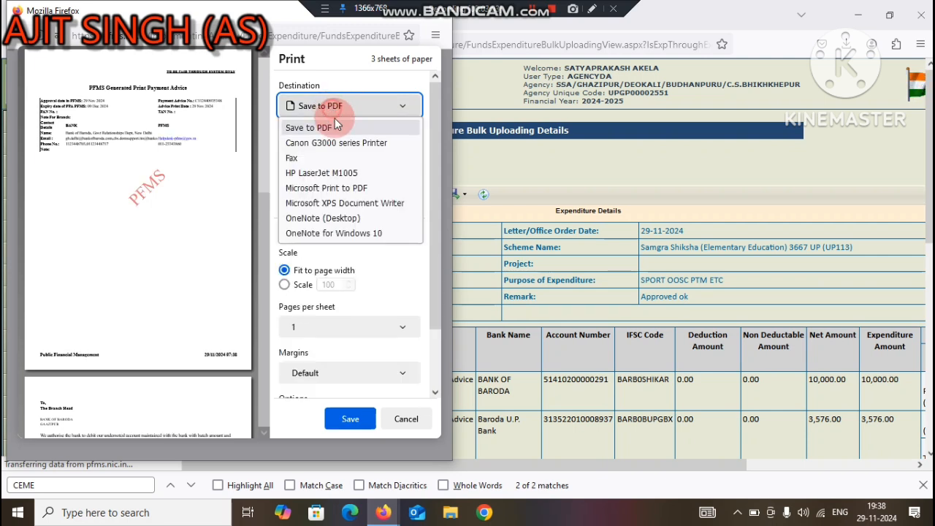
left_click(335, 192)
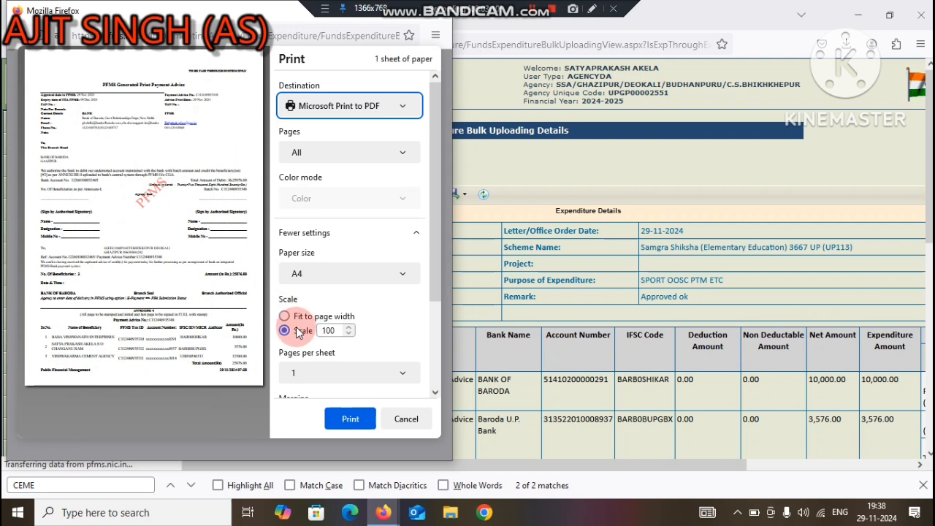
left_click(329, 333)
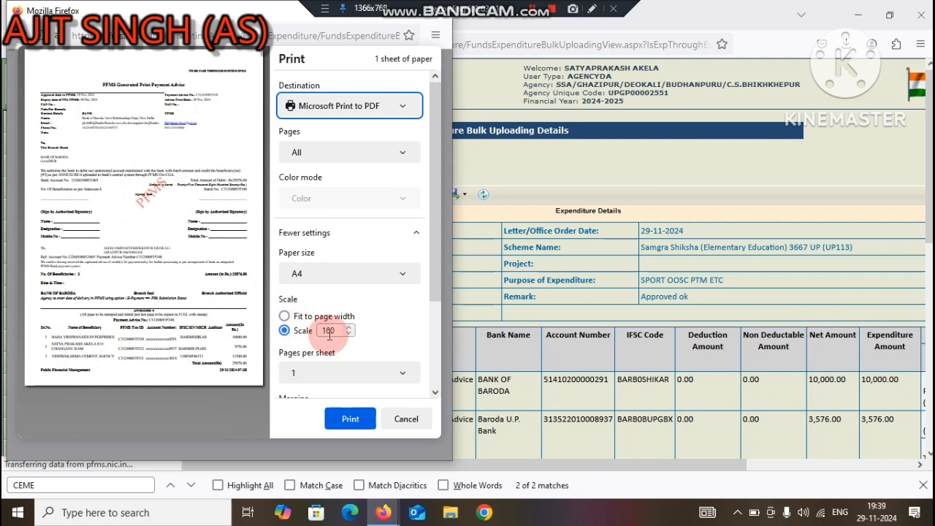
Step: Print the payment advice to a PDF in Downloads, naming the file with the approver's surname followed by pfms
left_click(351, 419)
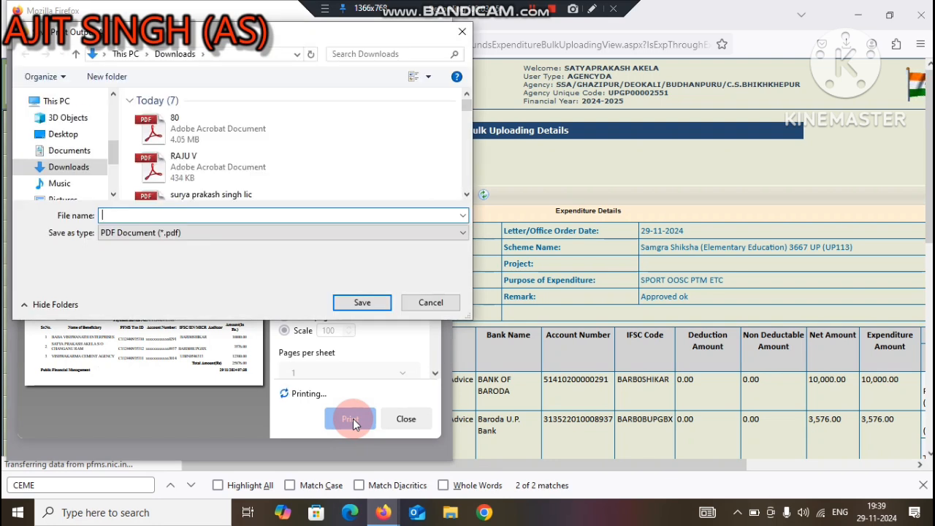
type("akela")
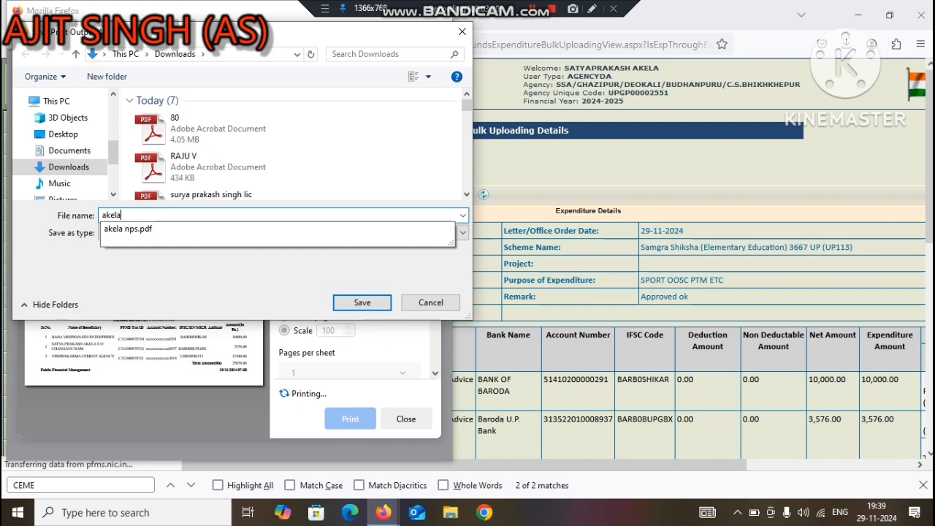
type(" pfms")
key("Return")
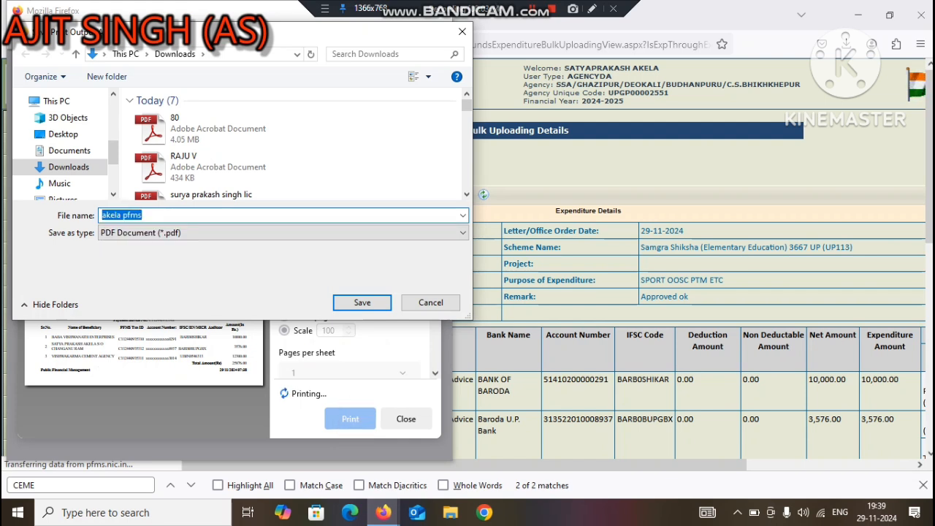
left_click(364, 303)
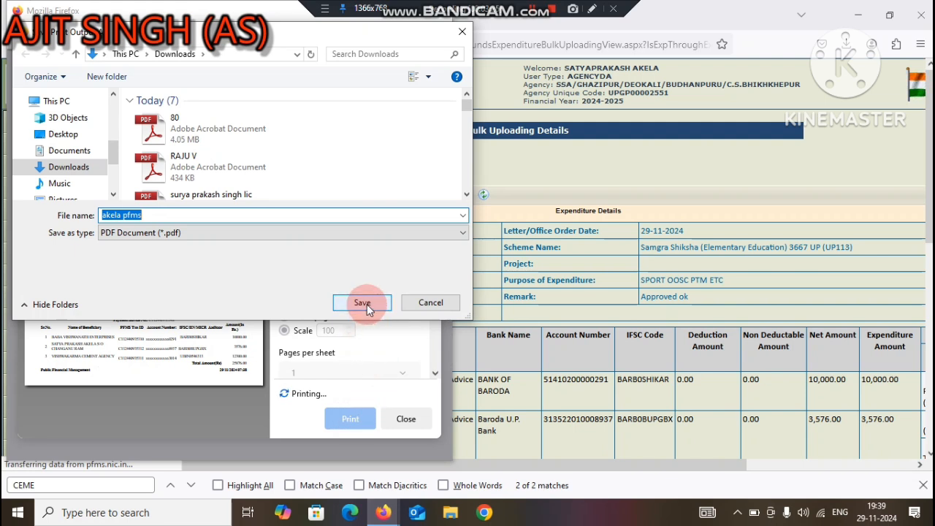